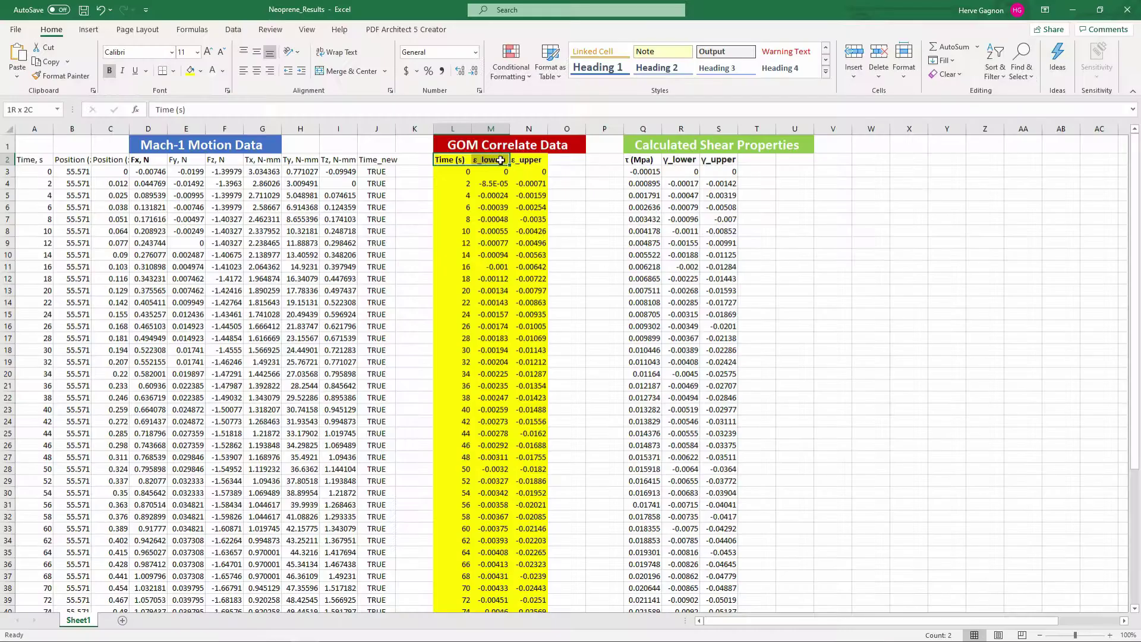
- Review the Neoprene_Results time, force, stress and strain columns and paste the shear chart
mouse_move(451, 161)
mouse_down()
mouse_move(522, 239)
mouse_move(521, 262)
mouse_up()
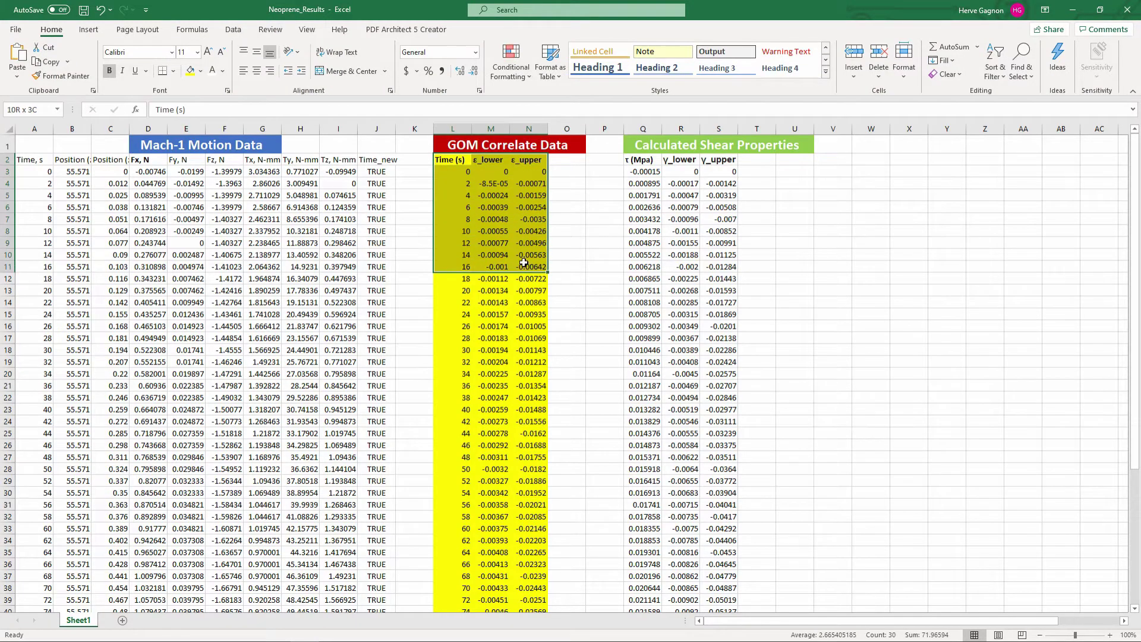
click(237, 149)
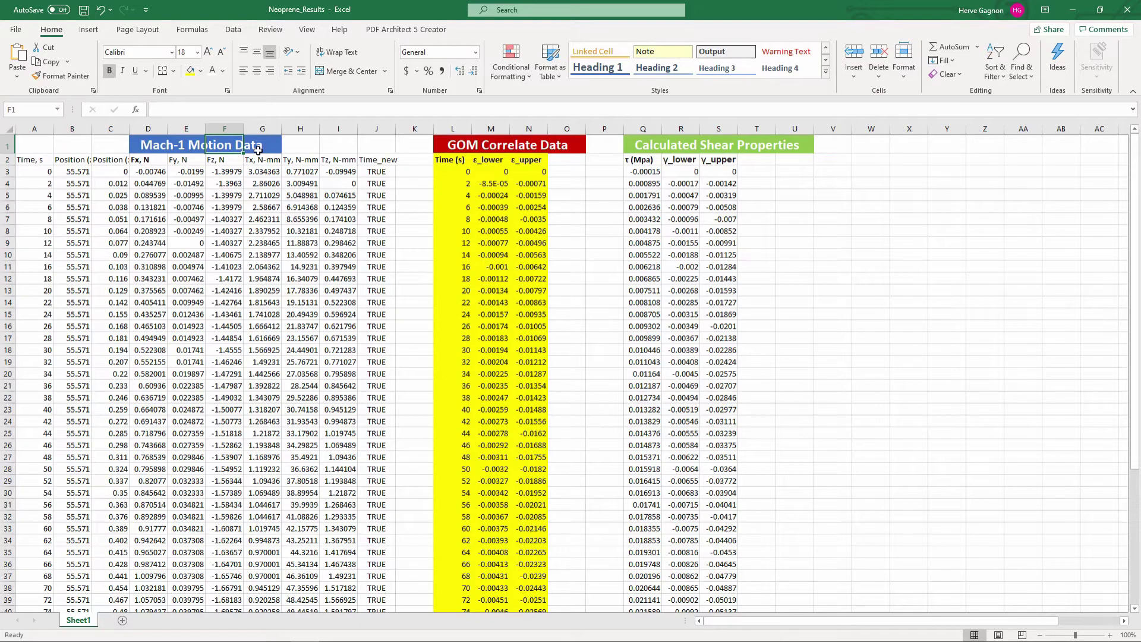
click(159, 160)
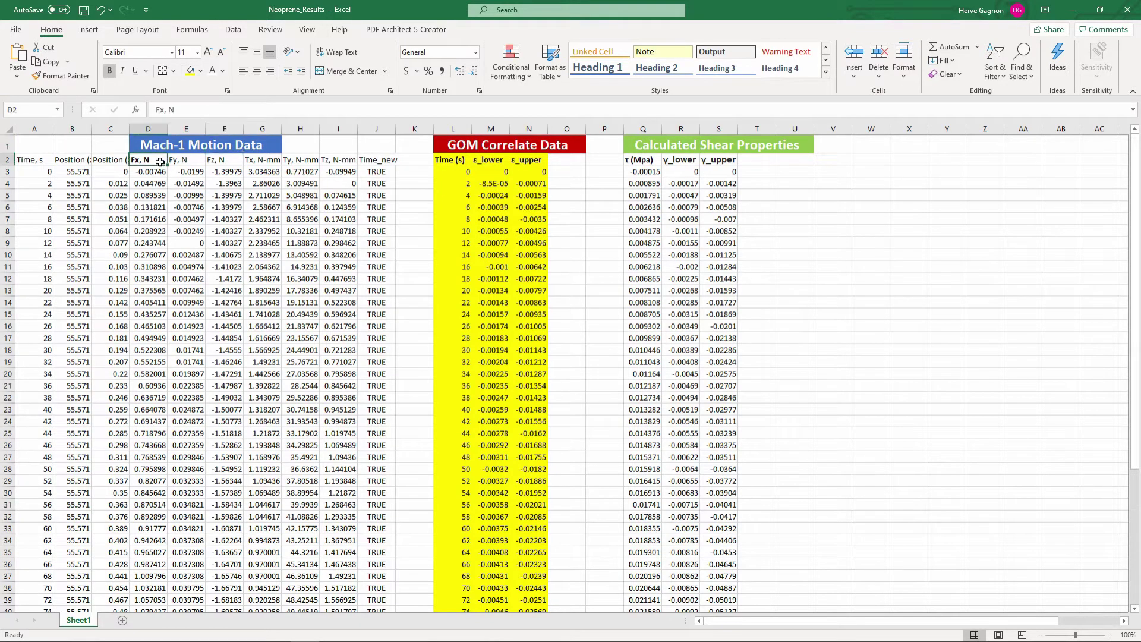
click(628, 163)
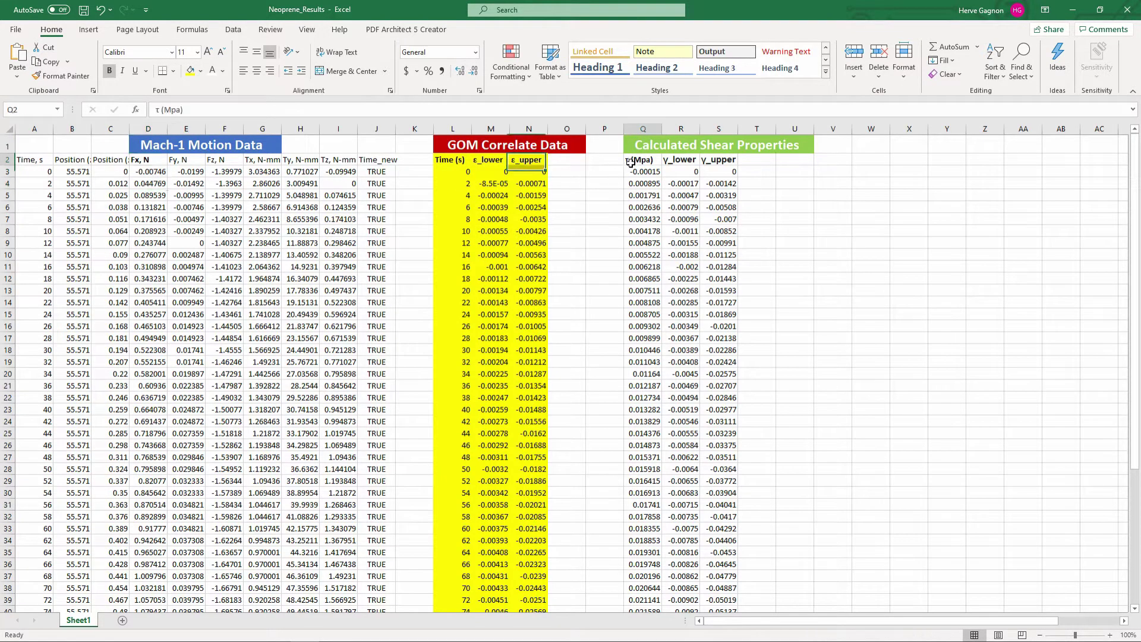
click(681, 163)
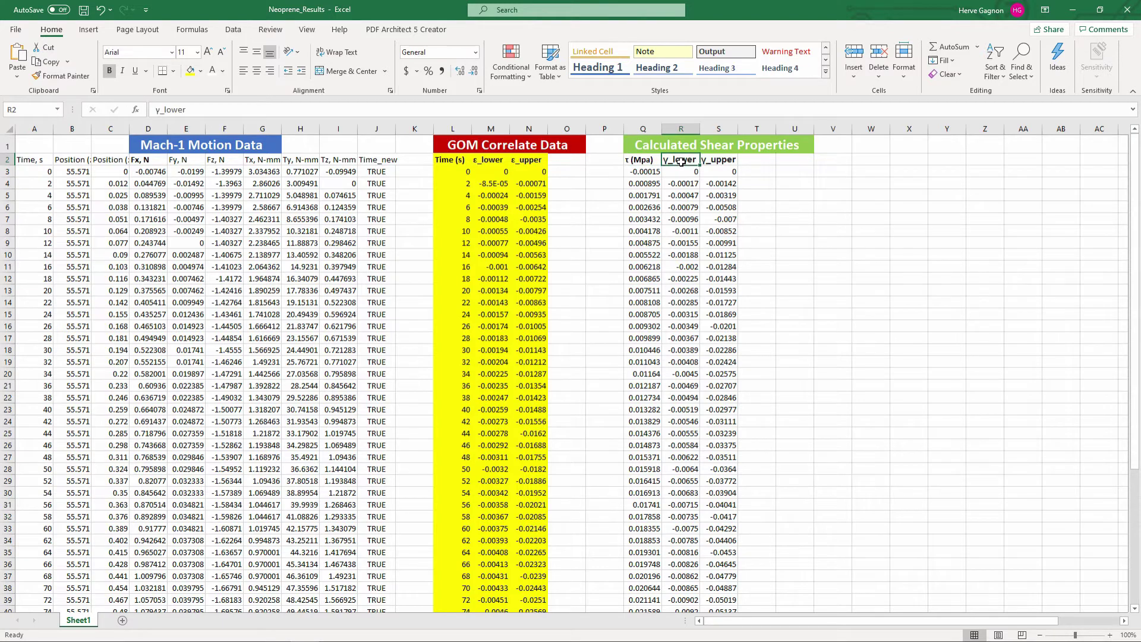
click(721, 162)
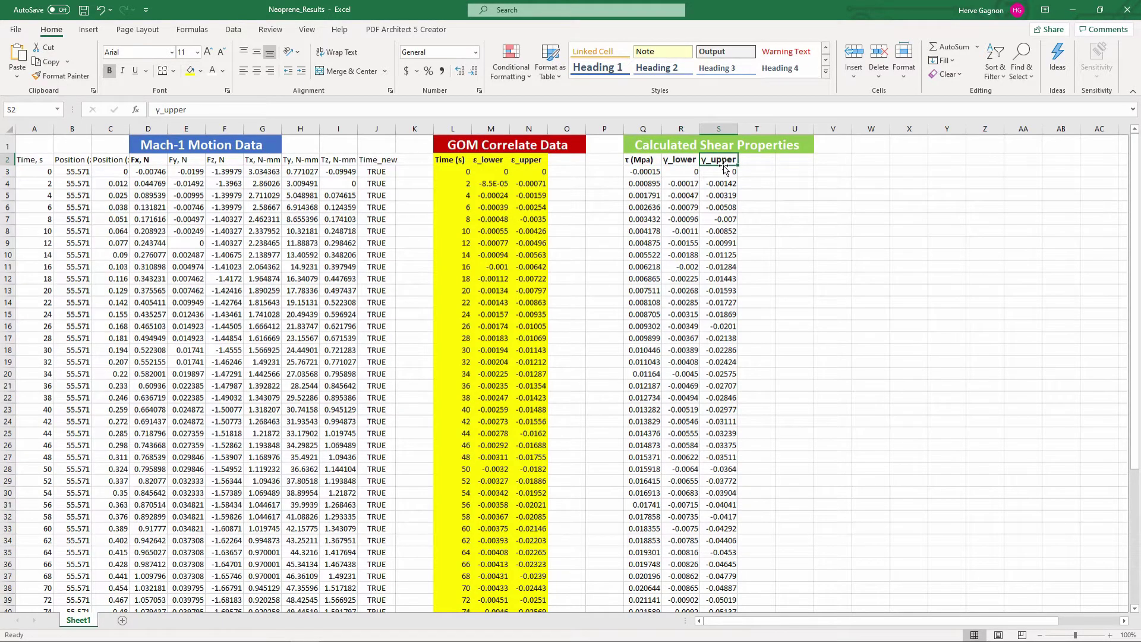
key(ctrl+v)
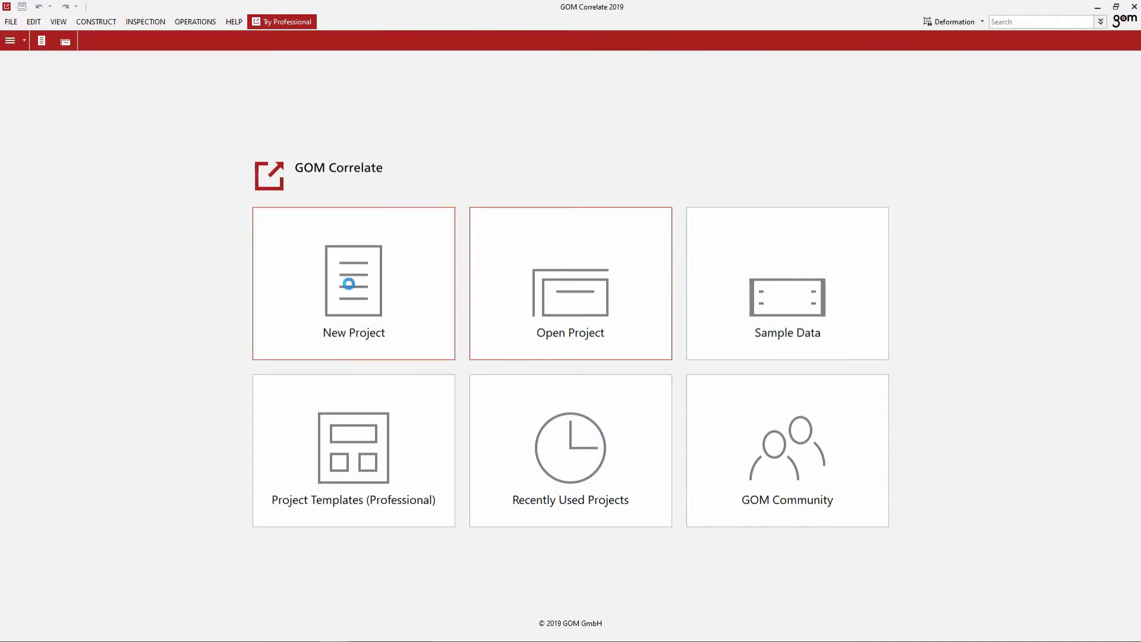
- Create an empty project and save it as Gr01_Team01_Neoprene in the Shear folder
click(349, 284)
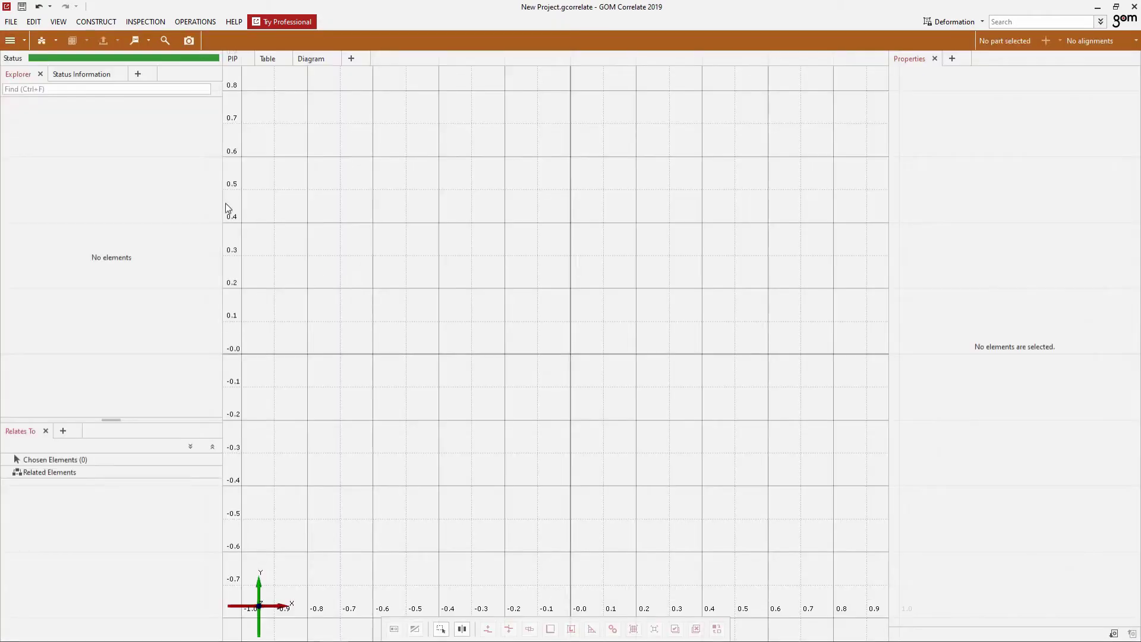
click(11, 22)
click(50, 119)
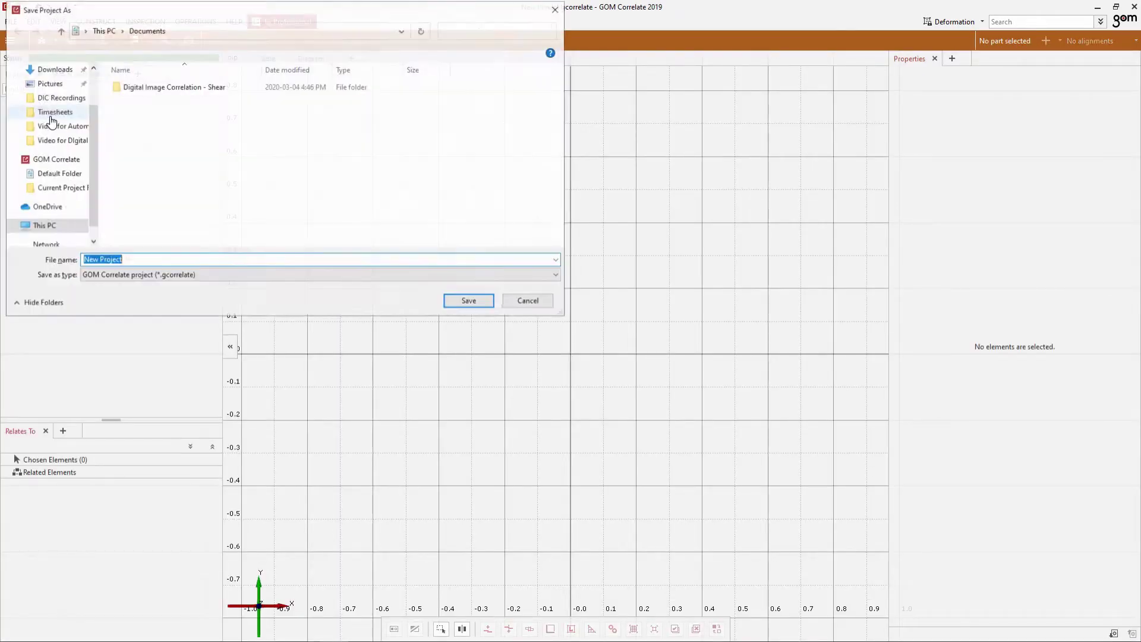
double_click(145, 86)
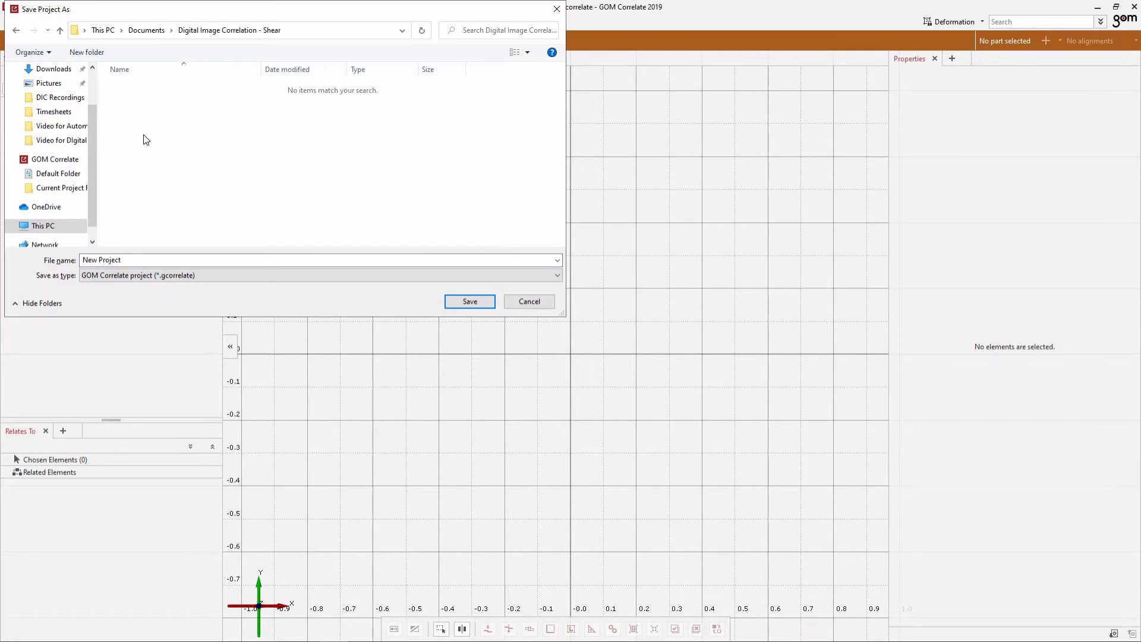
click(142, 259)
text(Gr01_Team01_Neoprene)
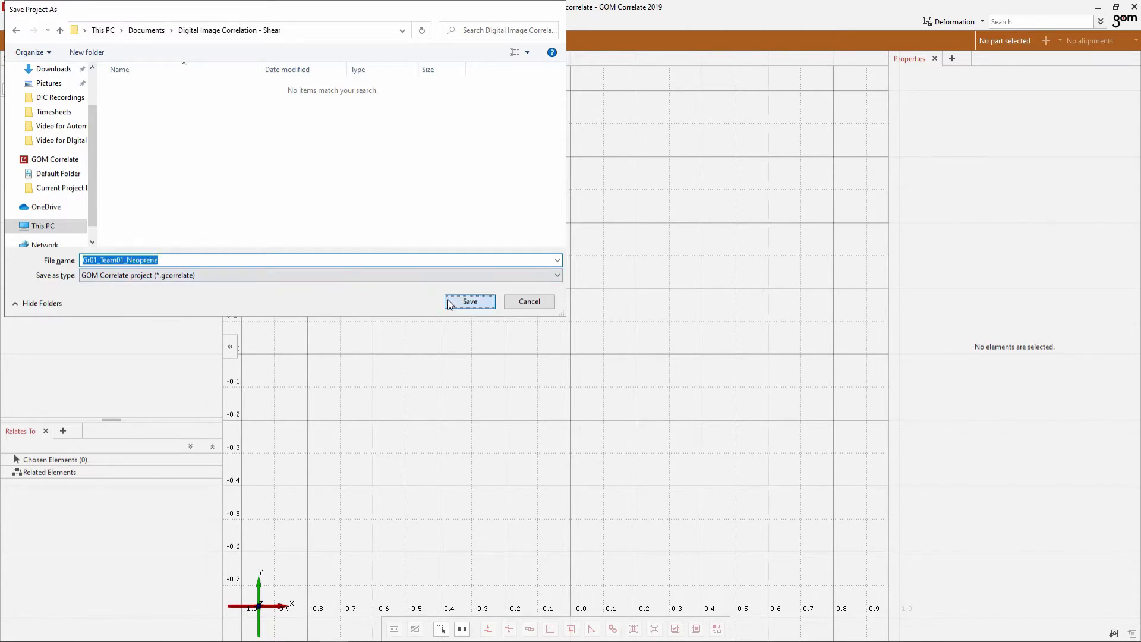
click(470, 302)
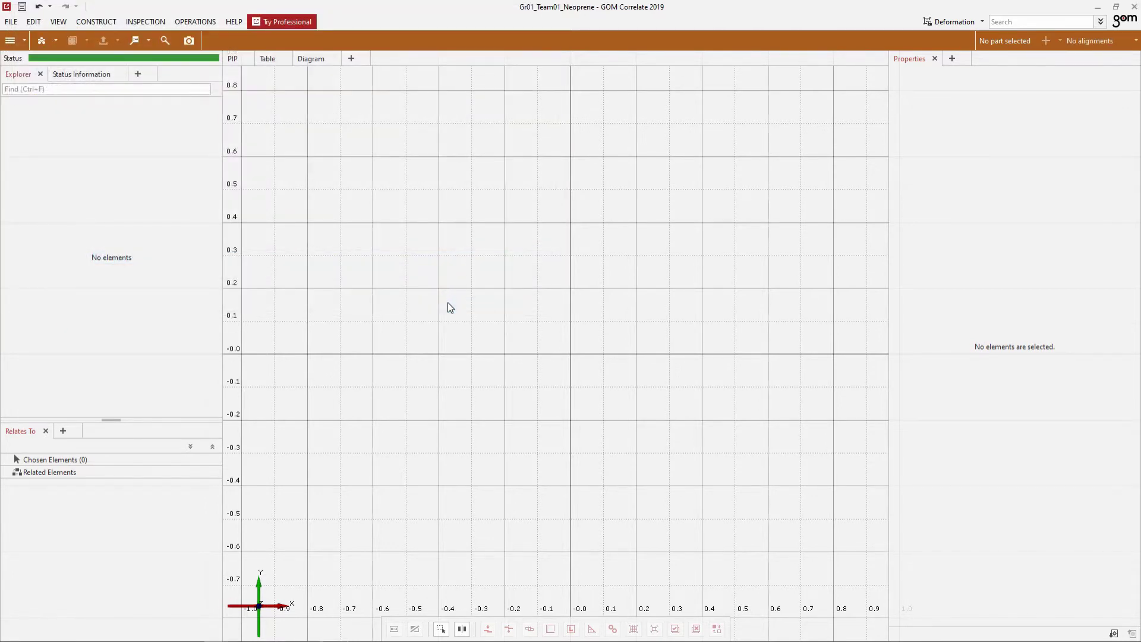
- Import all 52 images from GrTest00_Team00_Neoprene_001 as deformation images
click(11, 21)
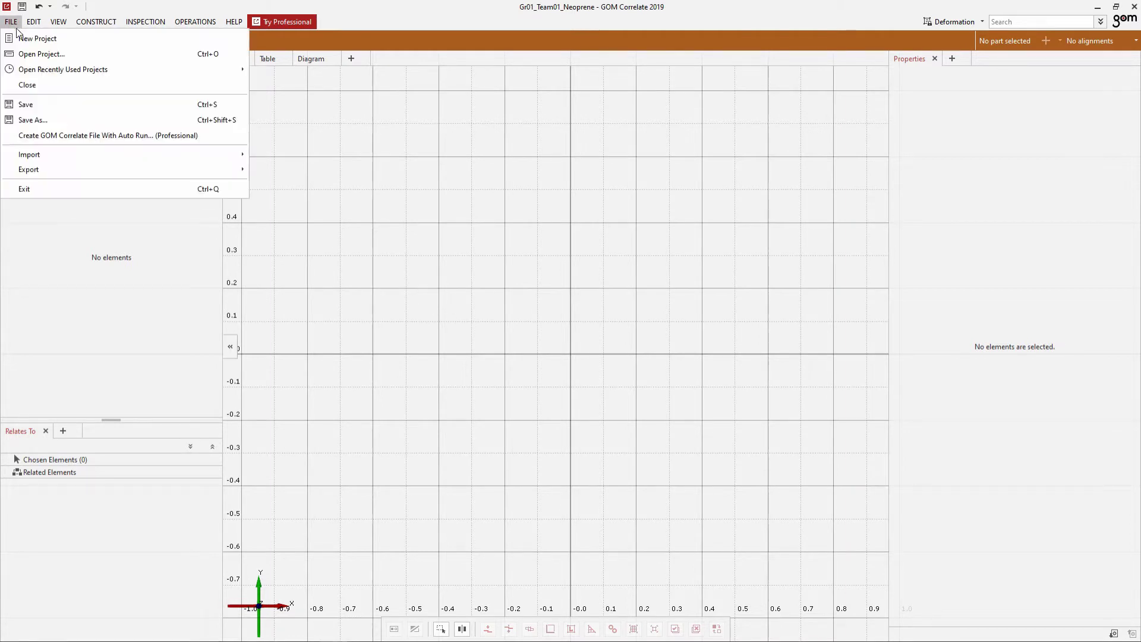
mouse_move(36, 154)
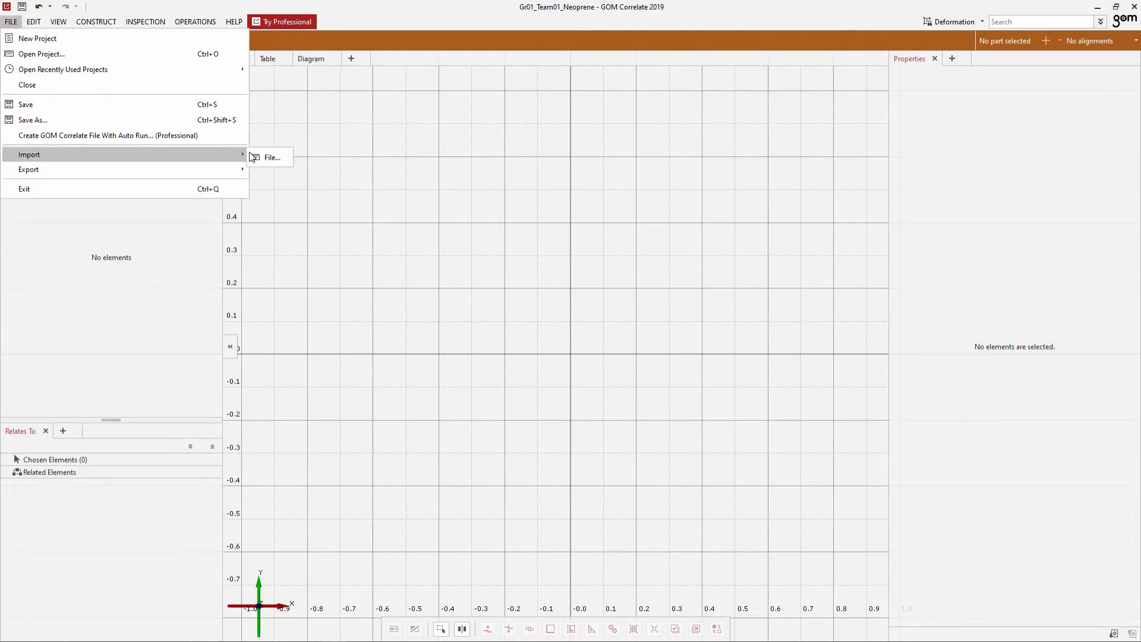
click(271, 157)
double_click(245, 88)
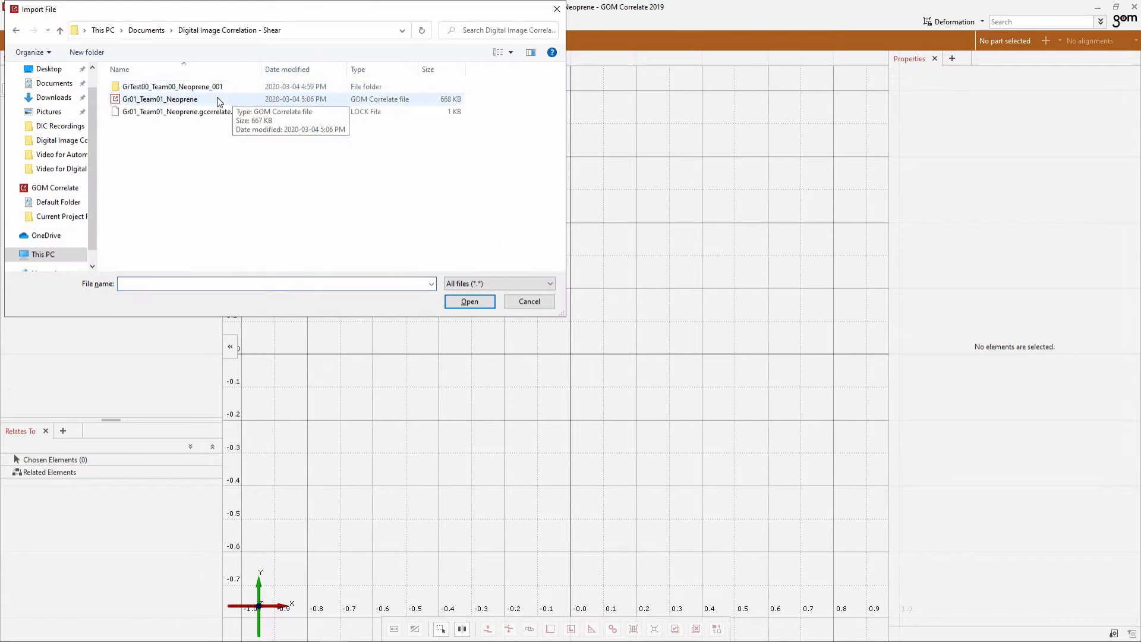
double_click(173, 86)
click(138, 98)
scroll(179, 170, down, 1)
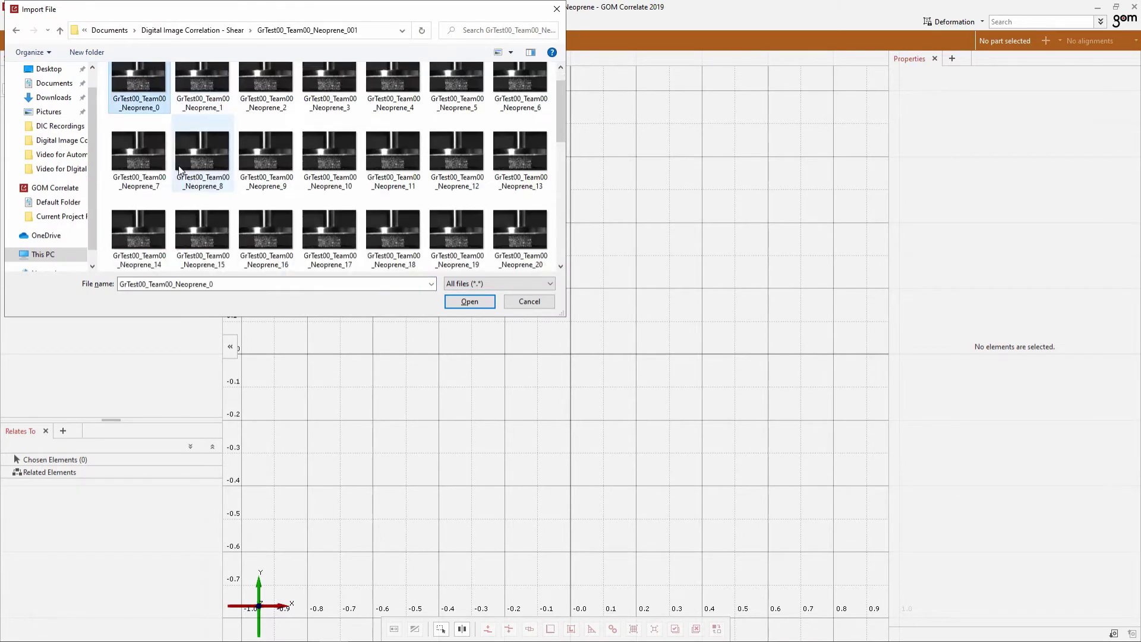
scroll(279, 193, down, 5)
shift+click(267, 237)
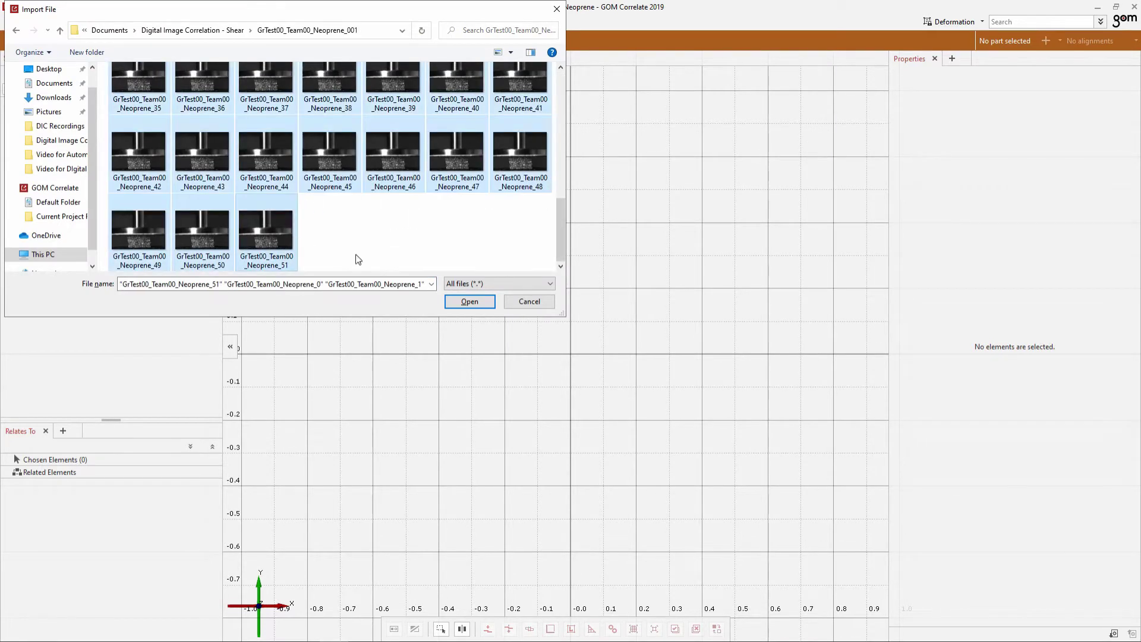
click(461, 304)
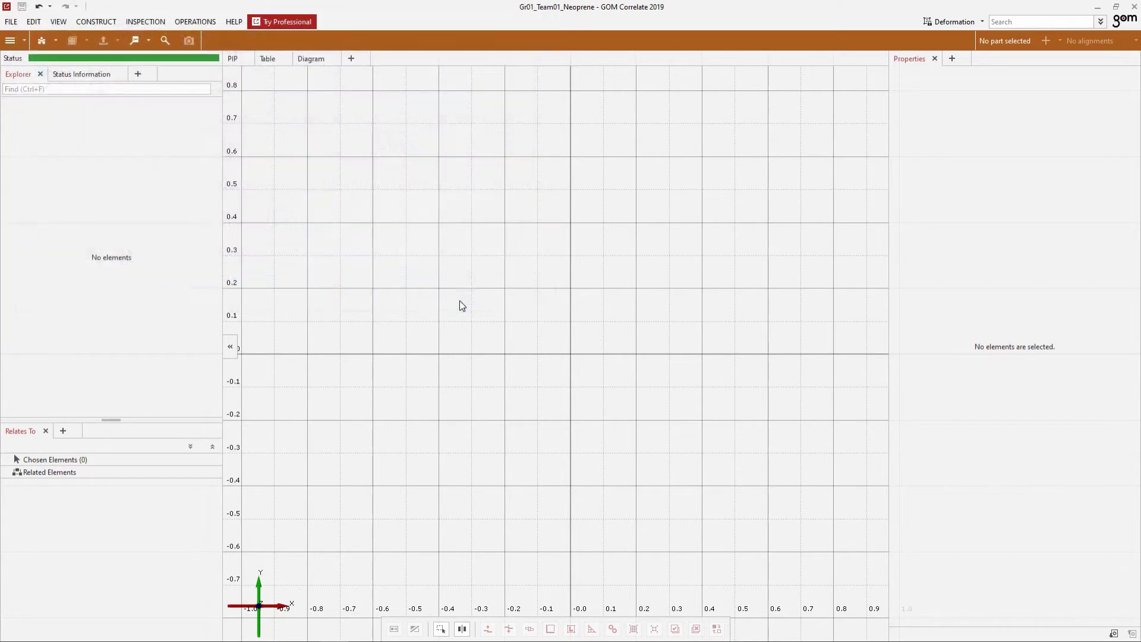
click(571, 292)
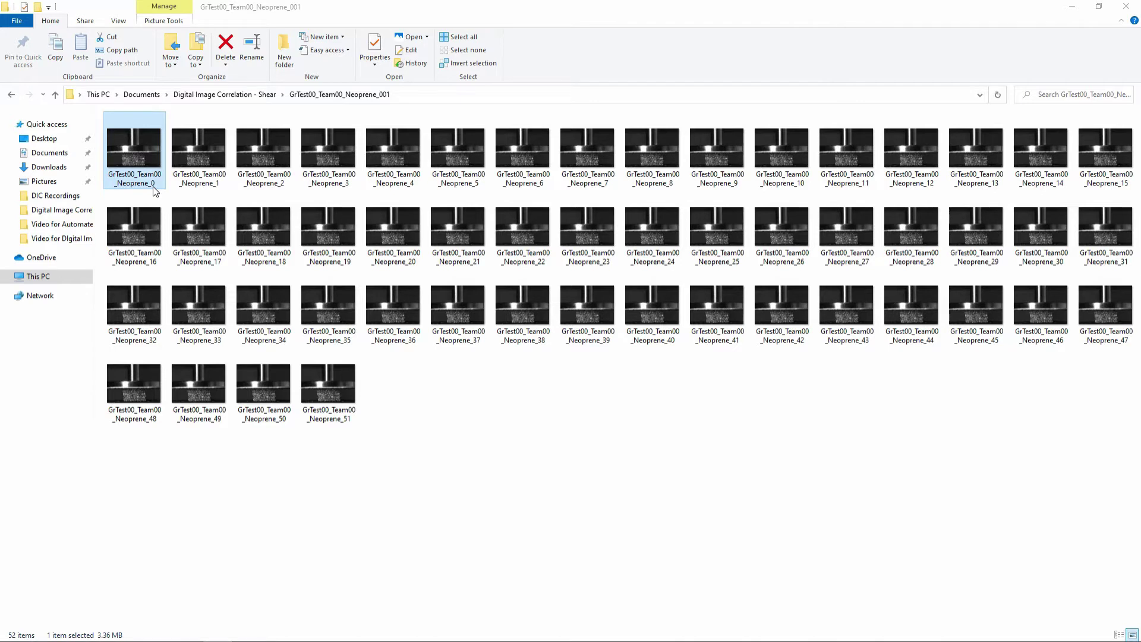
- Pan across the first neoprene image and toggle the camera image off and back on
click(215, 190)
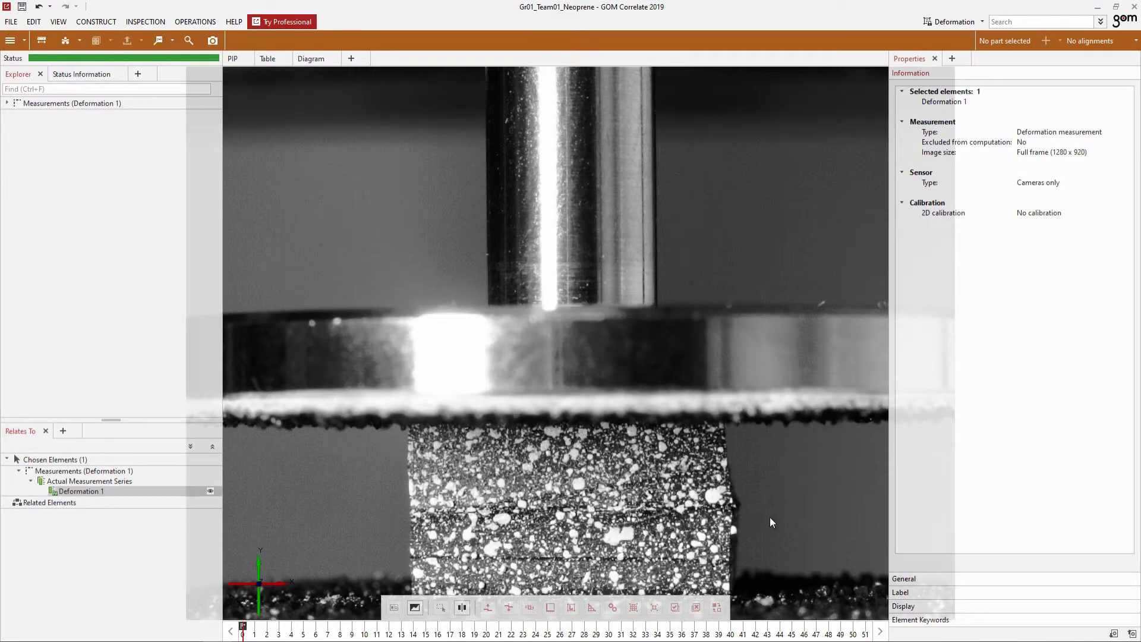
scroll(770, 517, up, 3)
scroll(770, 517, up, 2)
scroll(770, 517, down, 7)
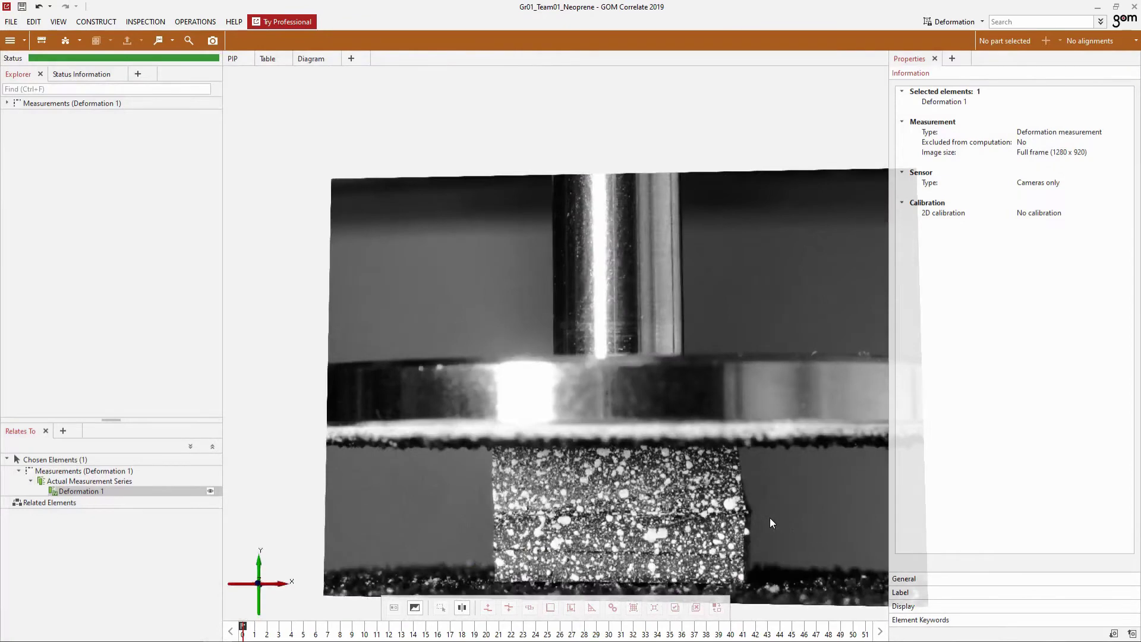
scroll(769, 518, up, 3)
mouse_move(770, 518)
mouse_down()
mouse_move(633, 519)
mouse_move(767, 525)
mouse_up()
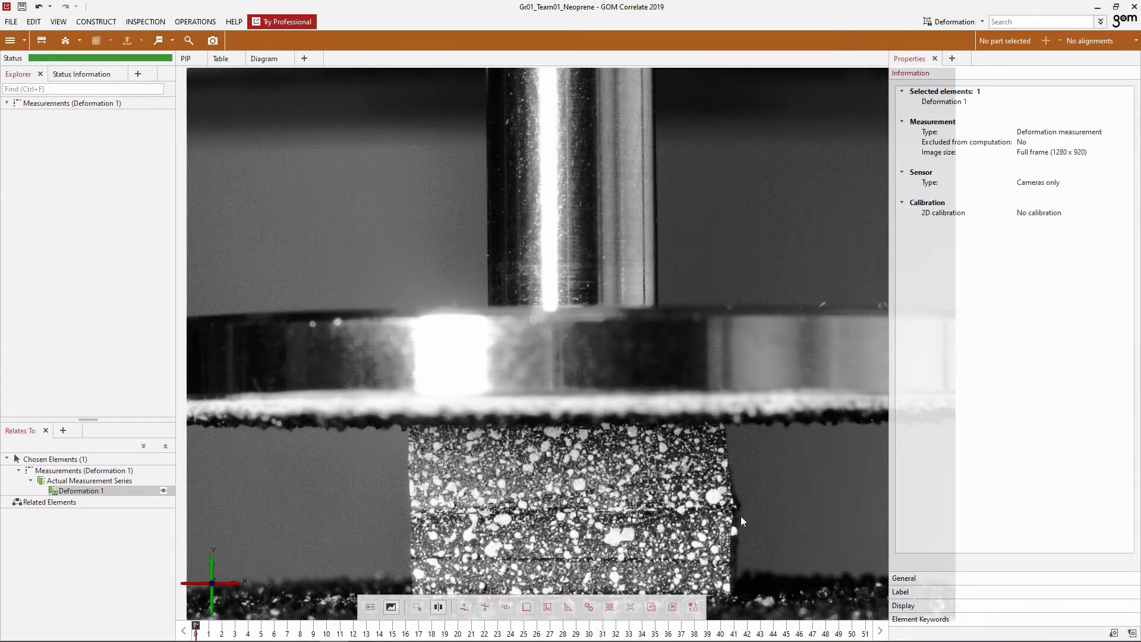
key(v)
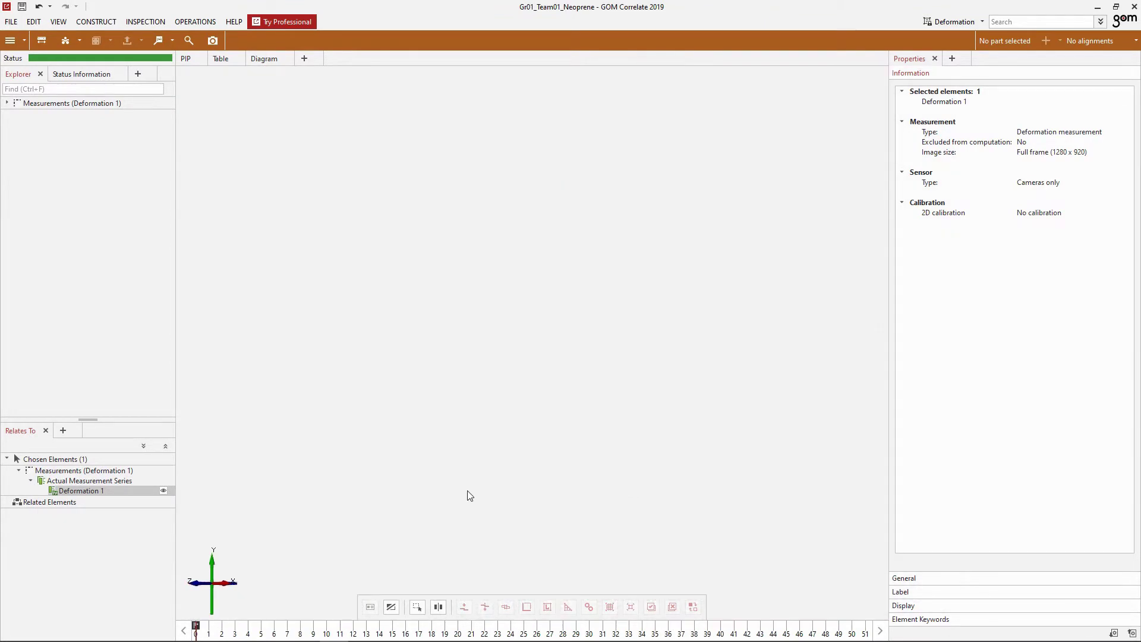
click(393, 608)
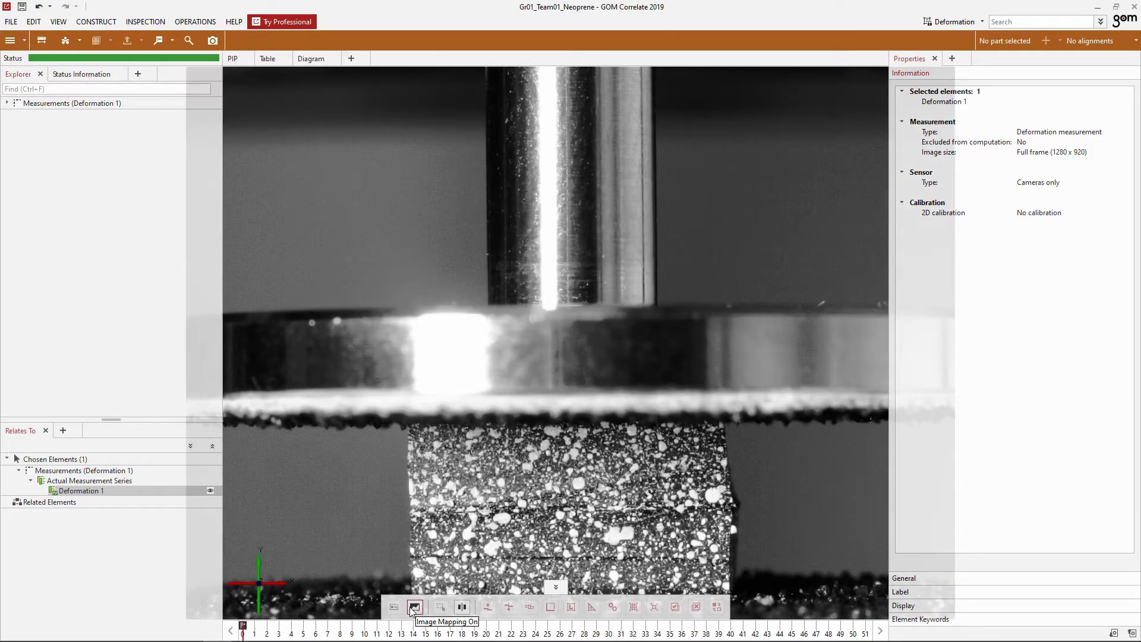
- Give all stages timestamps with a 2-second step size in Manage Stages
click(195, 22)
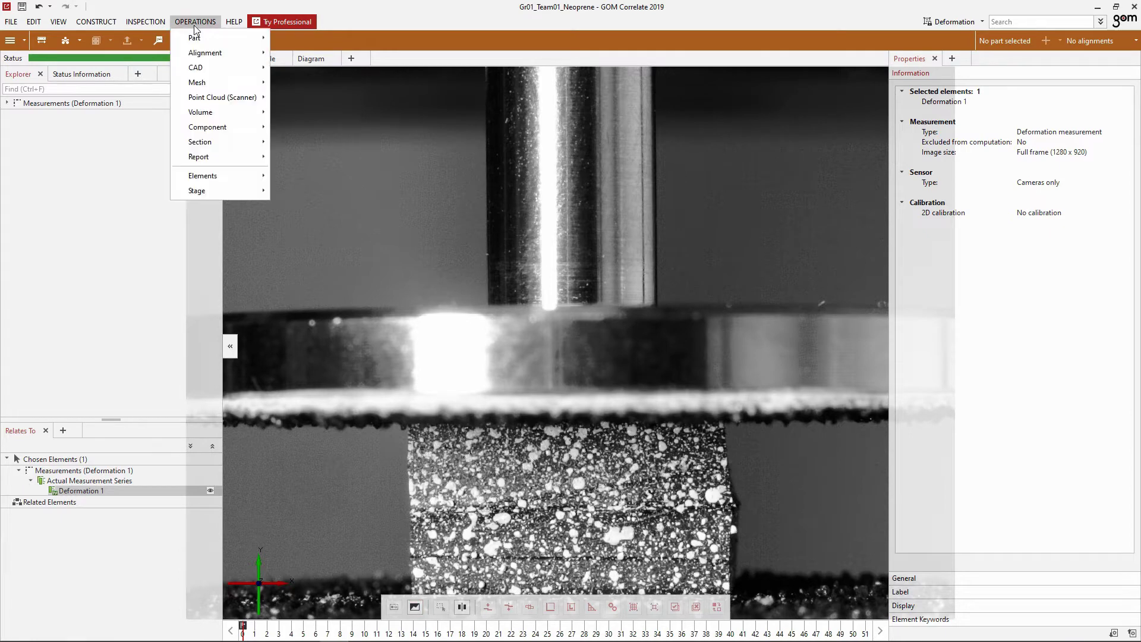
mouse_move(198, 191)
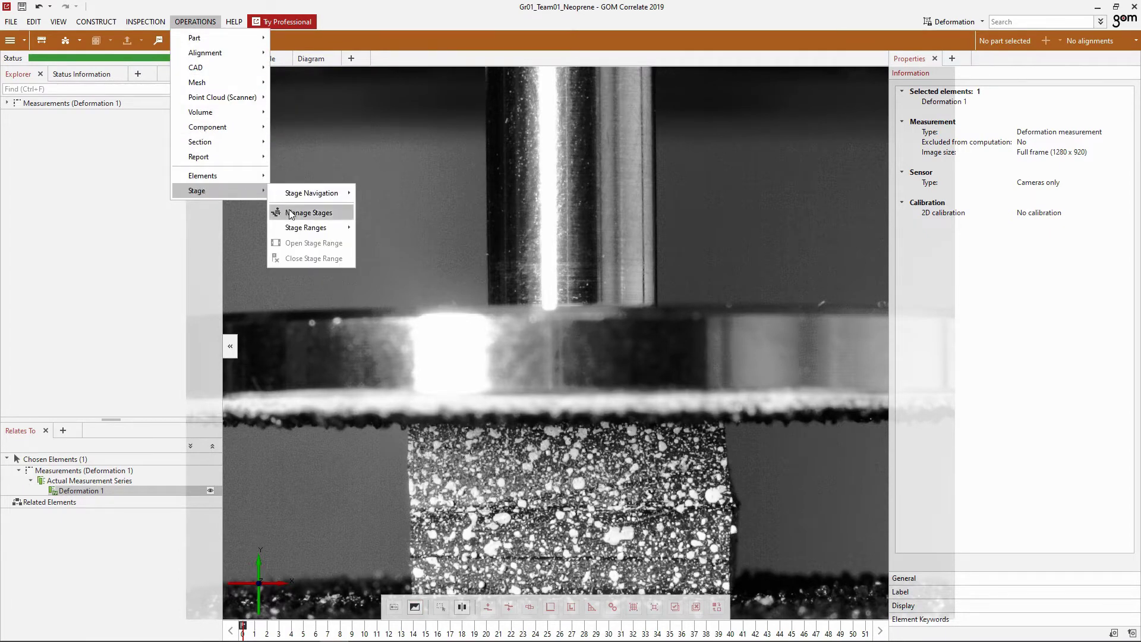
click(308, 213)
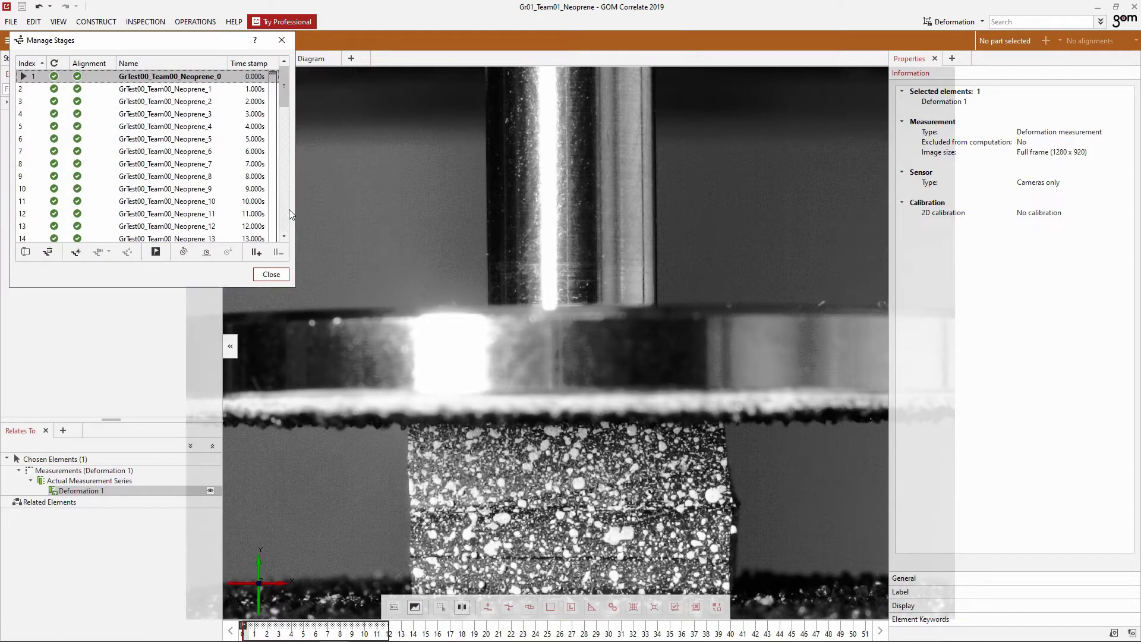
key(ctrl+a)
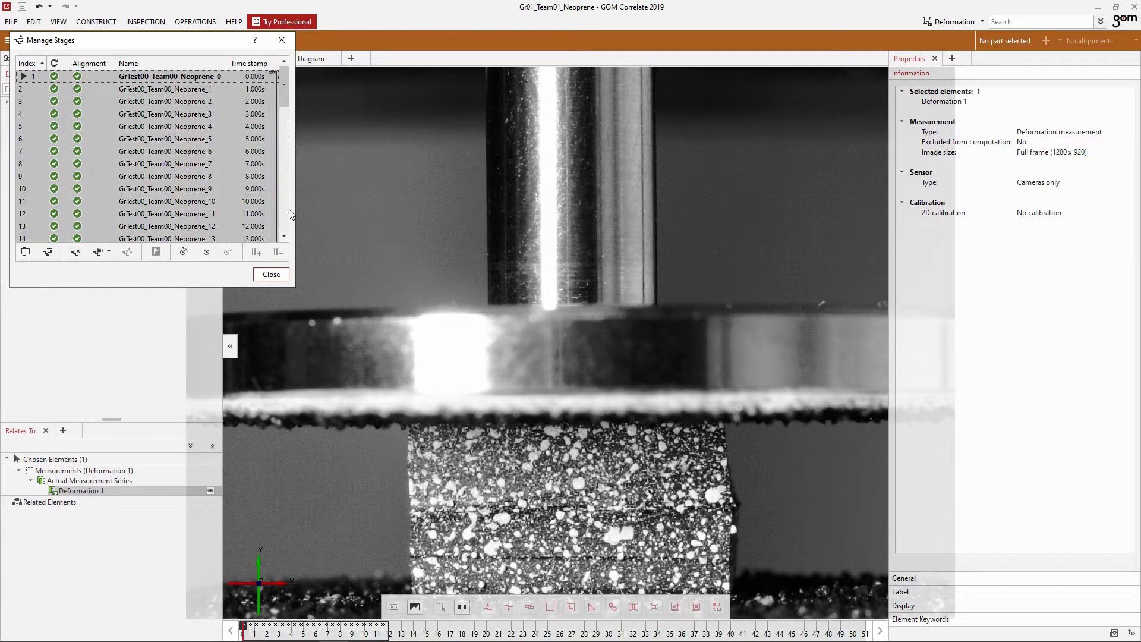
drag(285, 82, 283, 235)
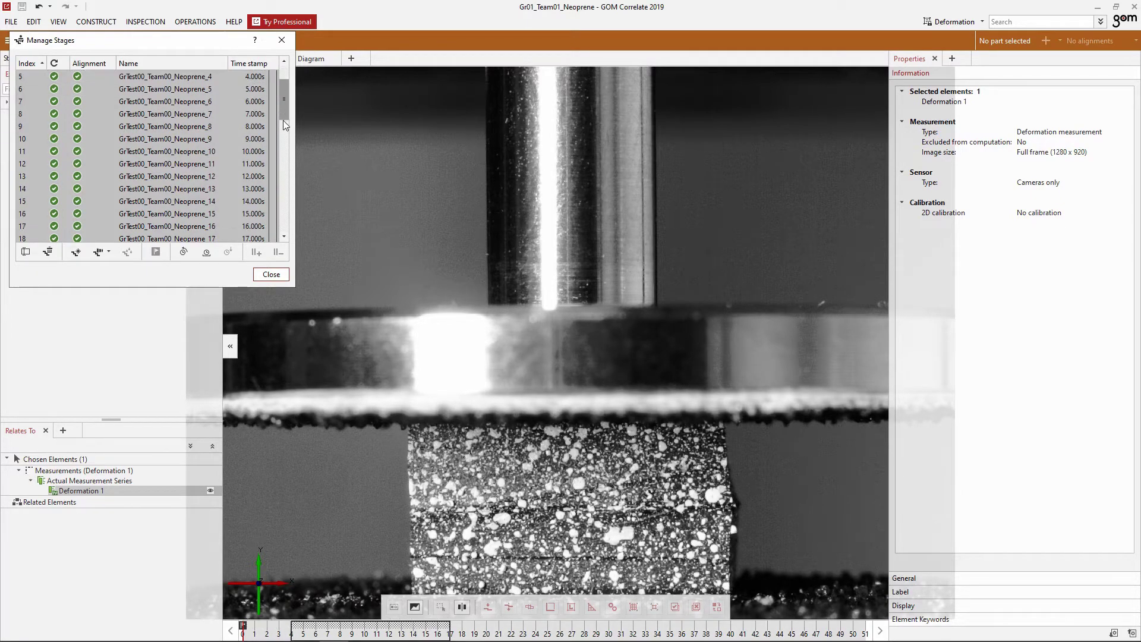
click(184, 252)
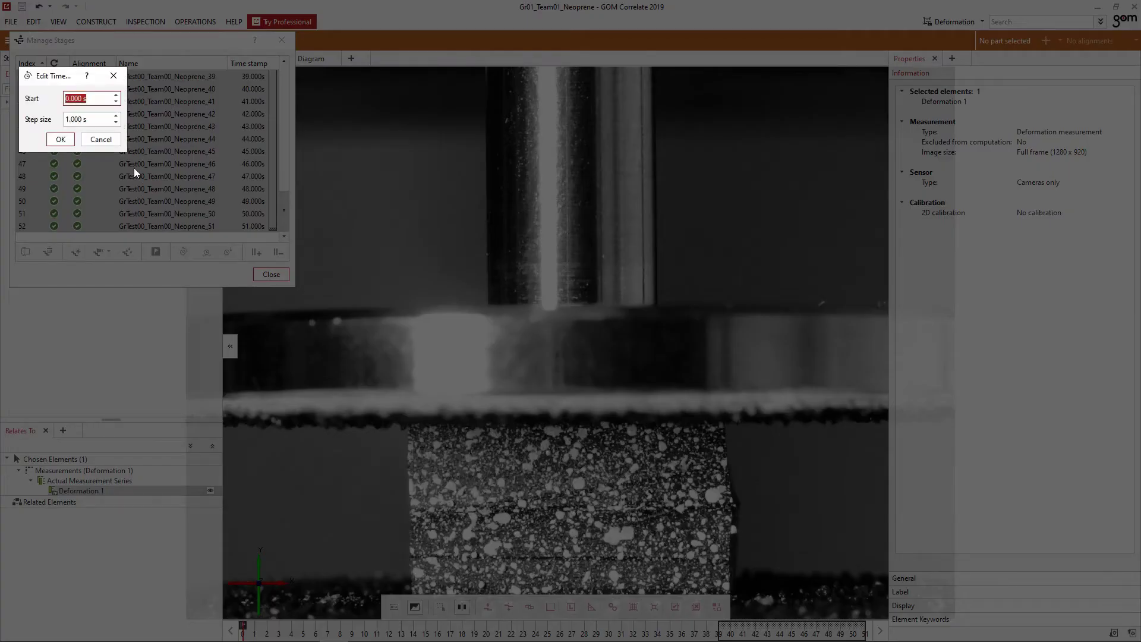
click(83, 120)
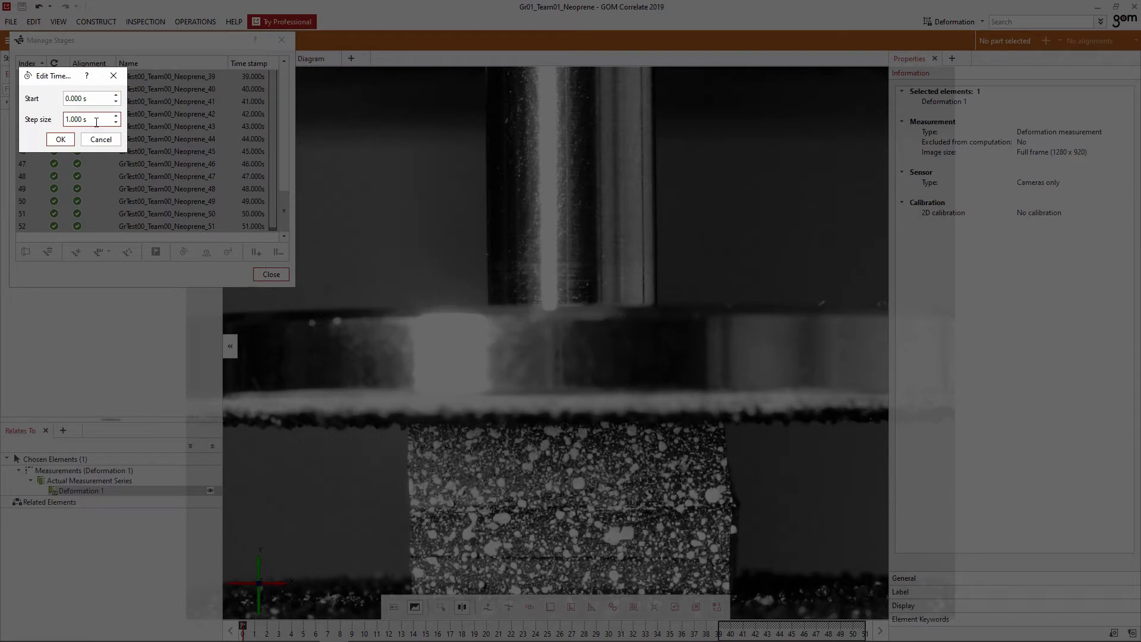
drag(97, 120, 55, 119)
text(2)
click(61, 140)
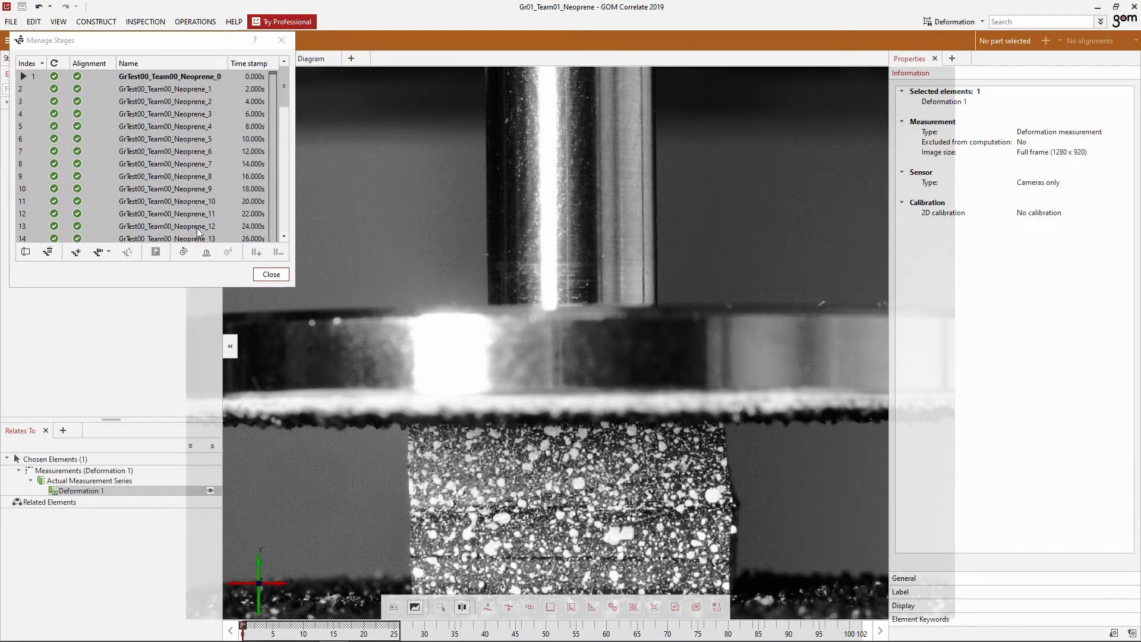
click(271, 274)
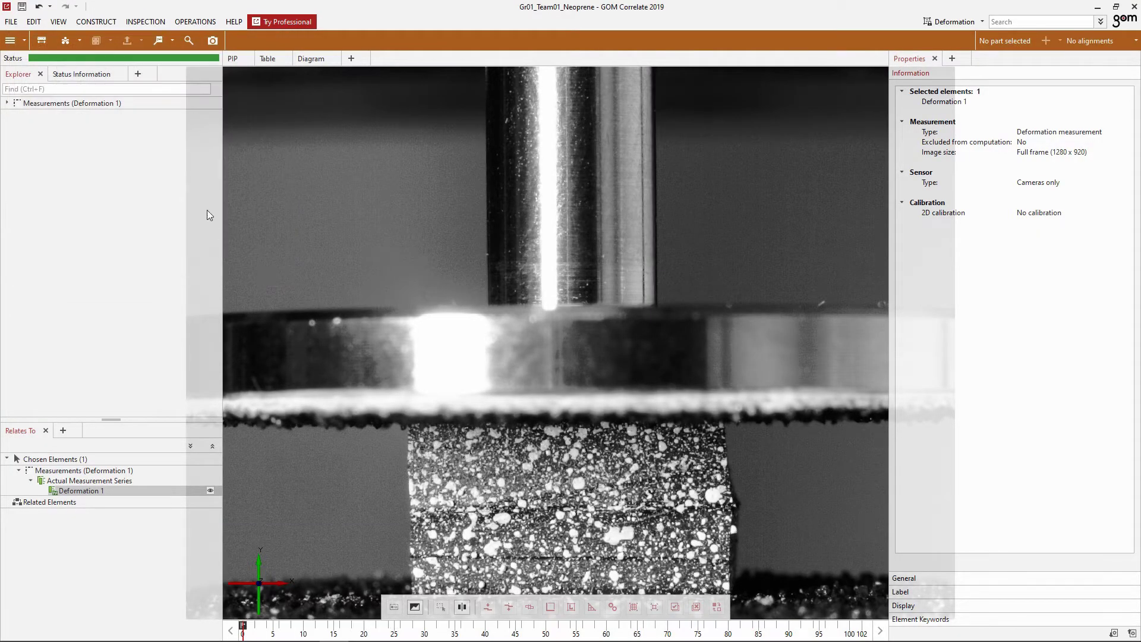
- Switch the timeline labels from stage numbers to time values
click(58, 22)
mouse_move(78, 184)
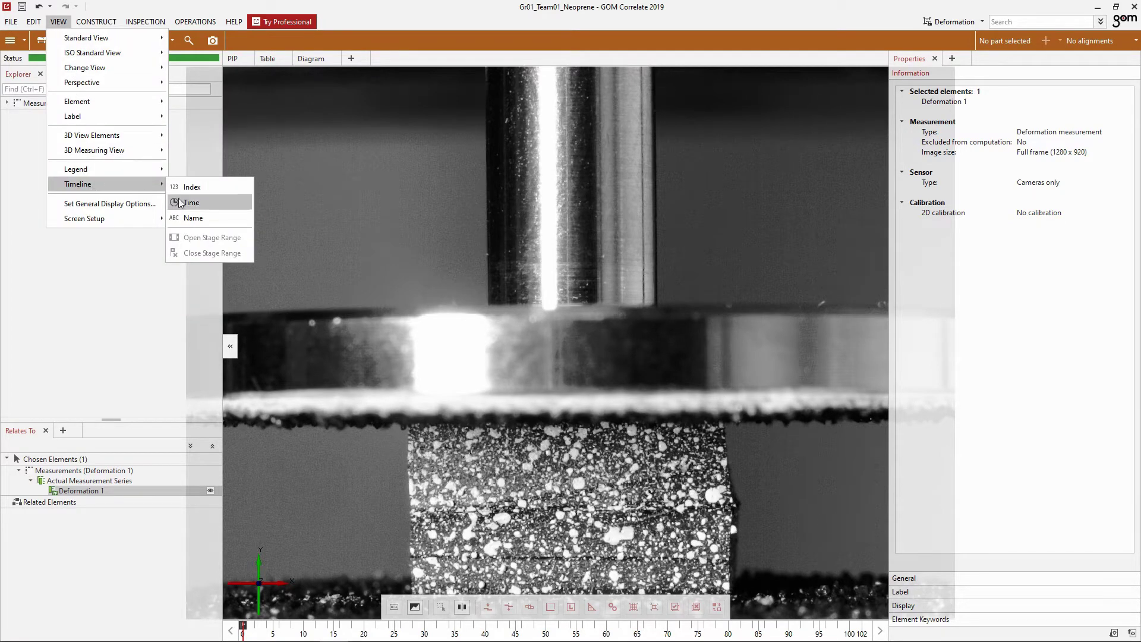
click(192, 202)
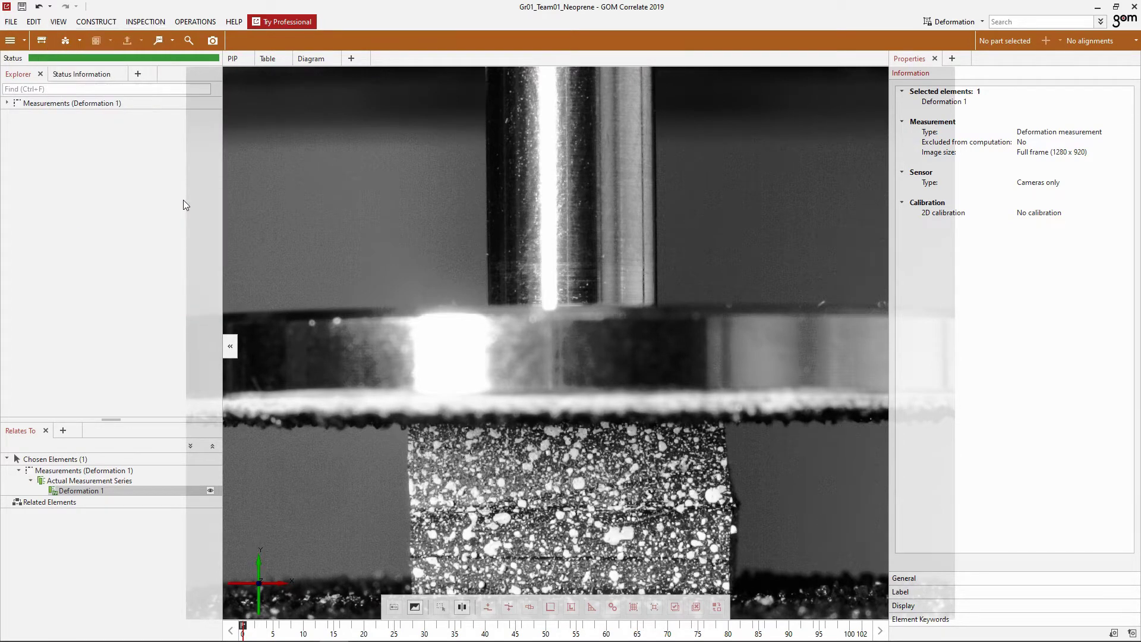
click(183, 200)
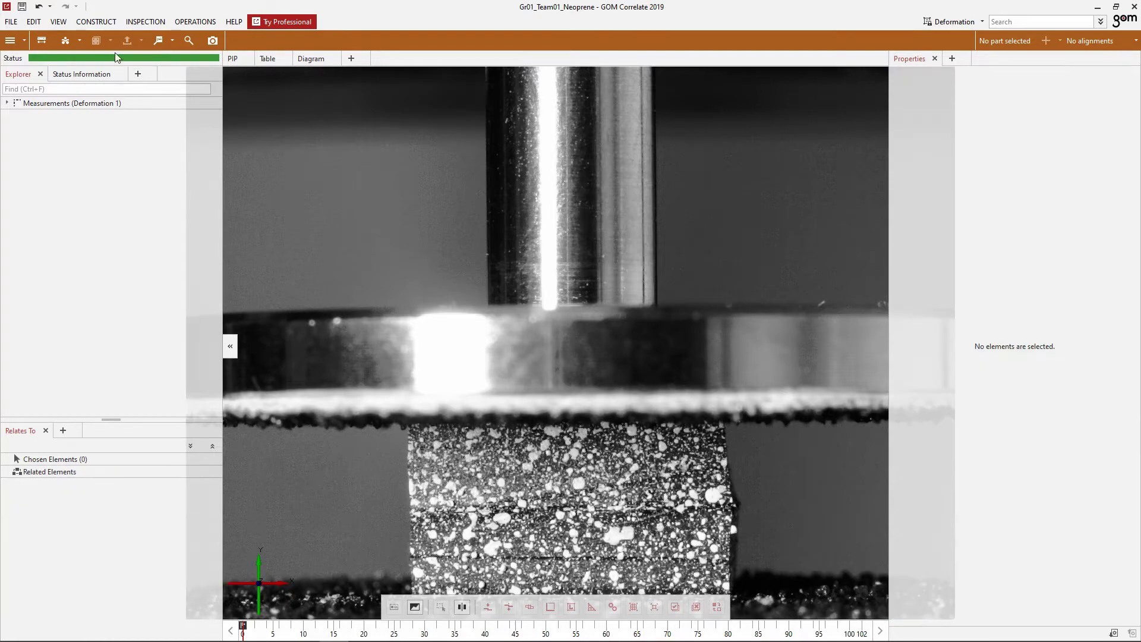
click(95, 21)
- Restrict a new surface component to a polygon around the neoprene specimen
mouse_move(215, 361)
click(248, 350)
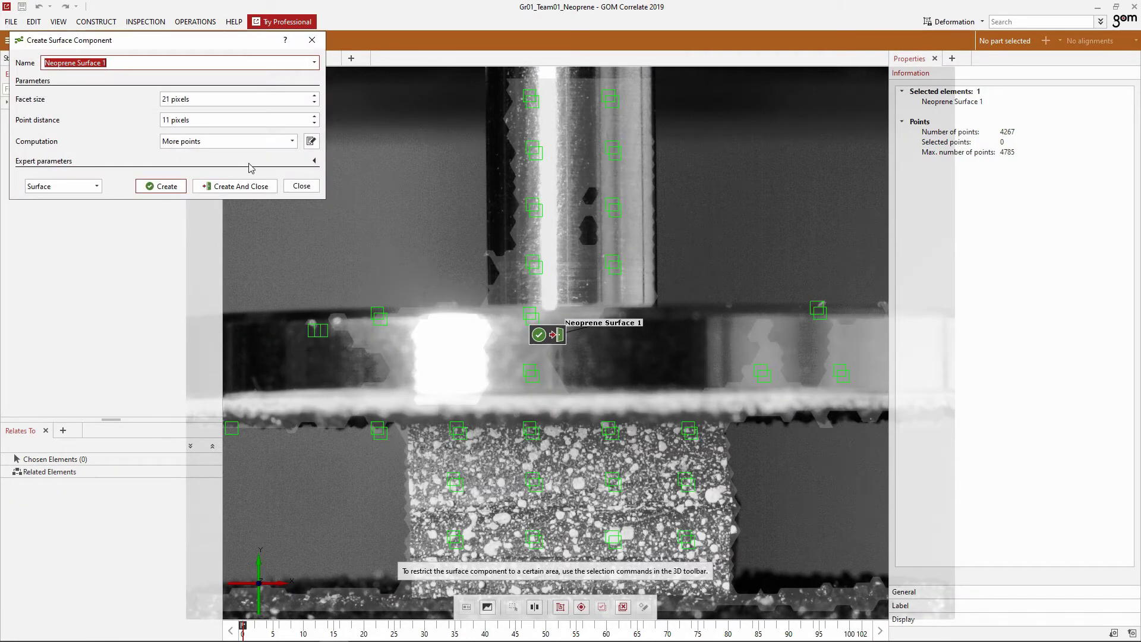
click(559, 607)
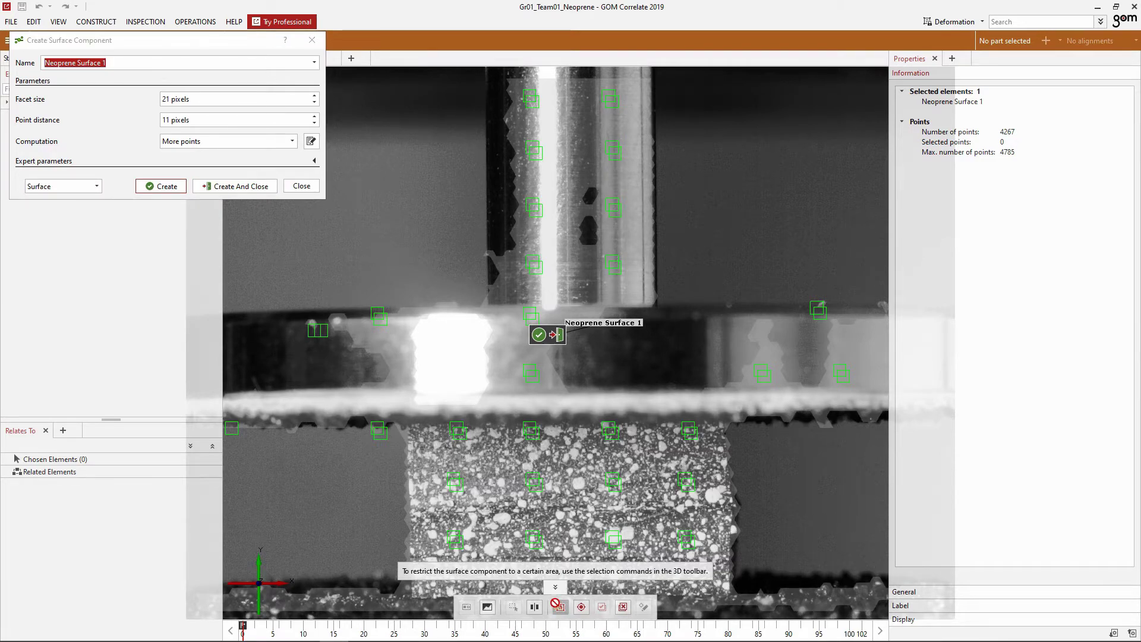
click(421, 432)
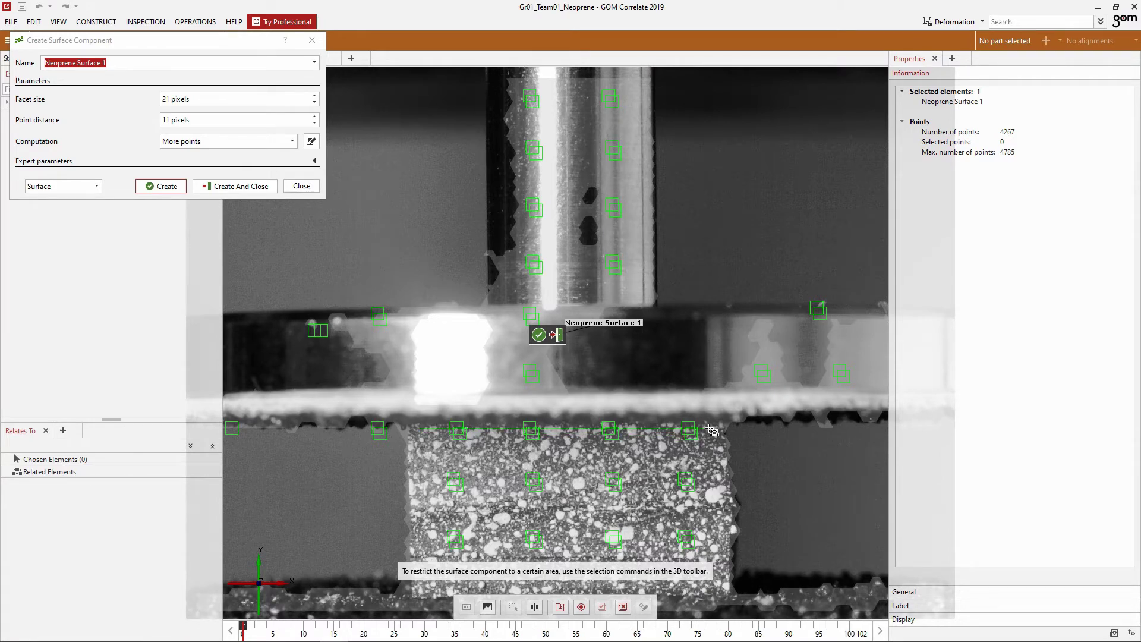
click(712, 430)
click(718, 590)
right_click(419, 591)
click(423, 586)
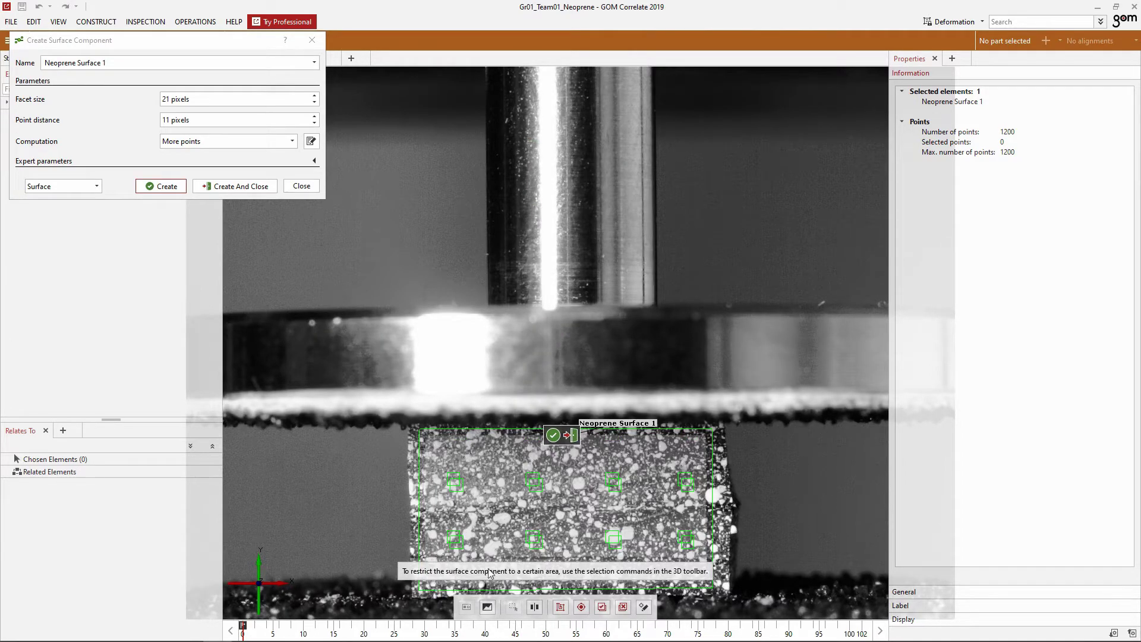
right_click(564, 545)
click(594, 580)
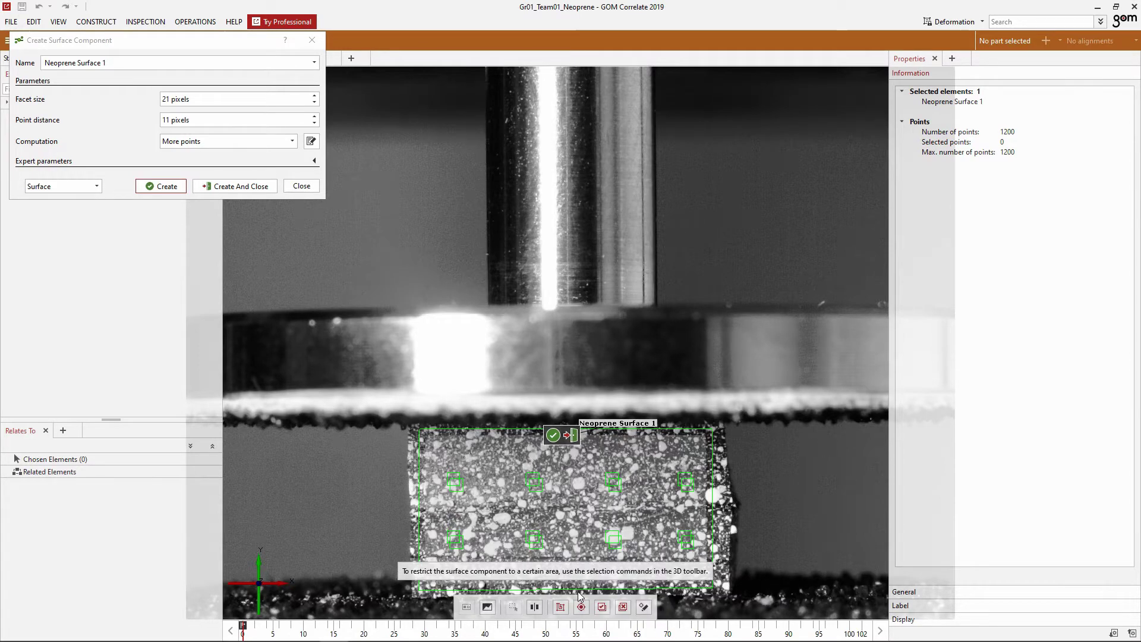
click(623, 608)
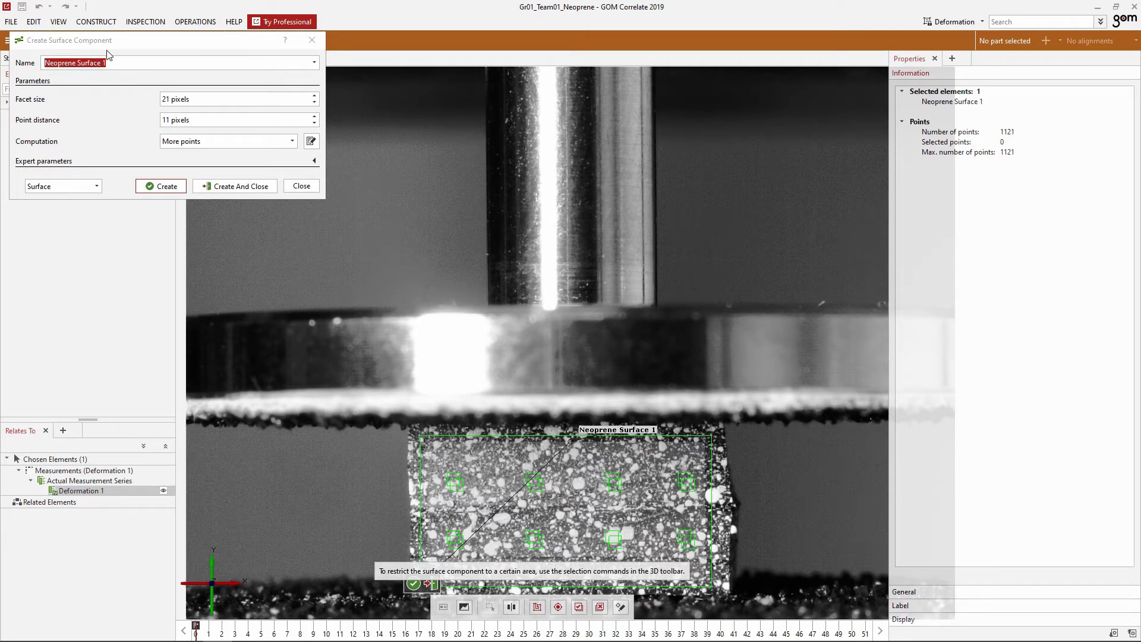
- Preview the speckle pattern quality, then create Neoprene Surface 1
click(315, 161)
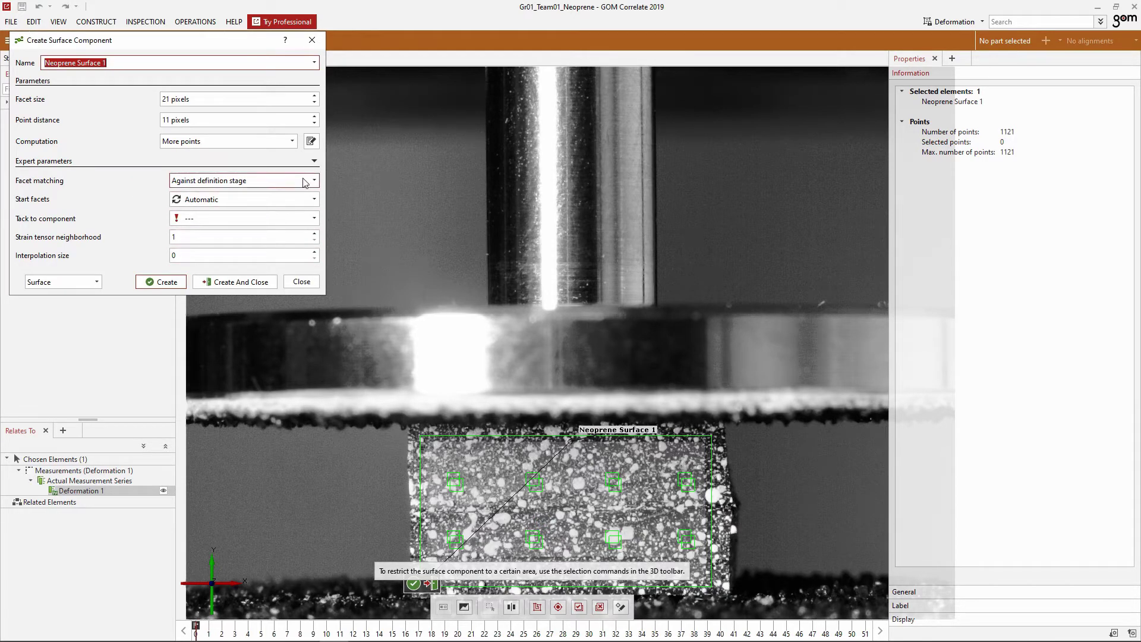
click(97, 283)
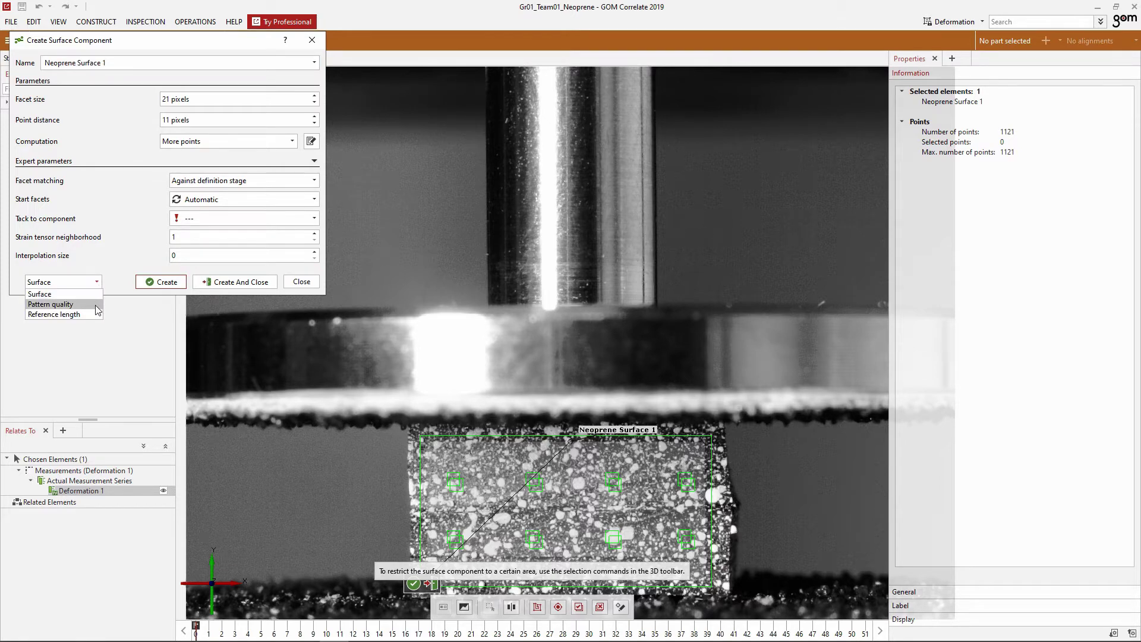
click(63, 310)
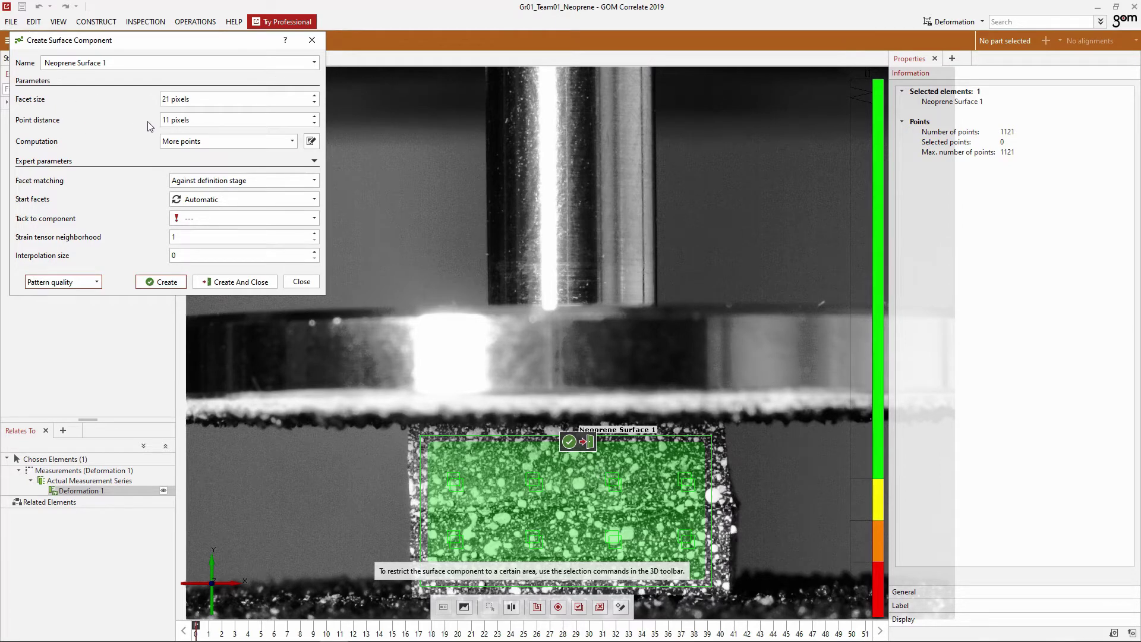
double_click(175, 120)
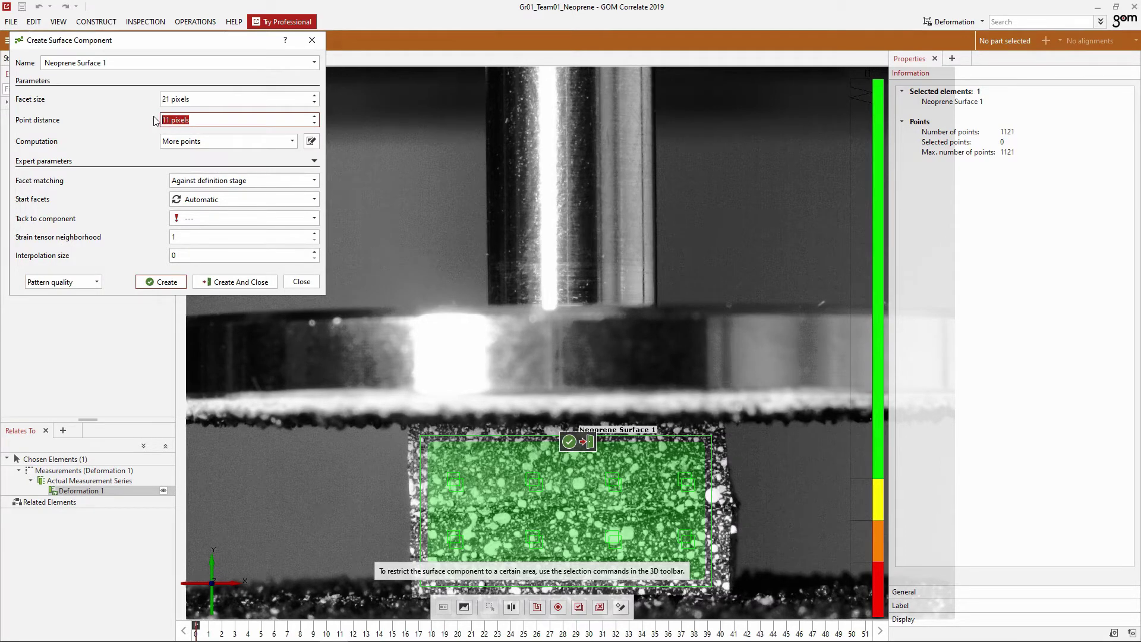
click(234, 283)
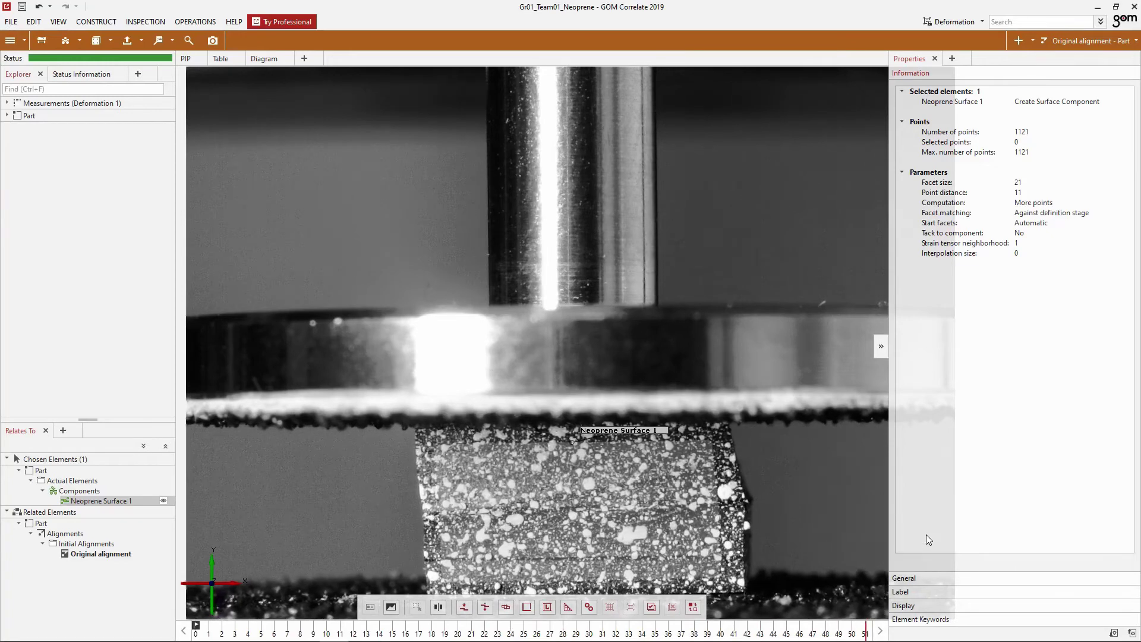
- At stage 0, add an Epsilon (XY) check on Neoprene Surface 1 against the reference stage
drag(866, 633, 196, 633)
click(377, 537)
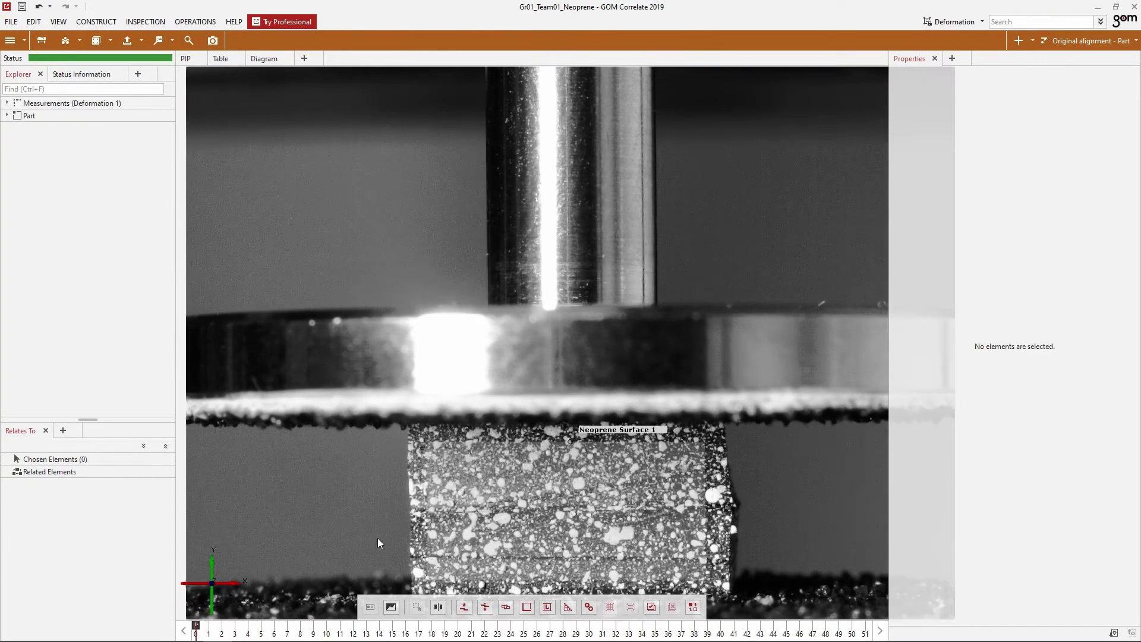
click(626, 431)
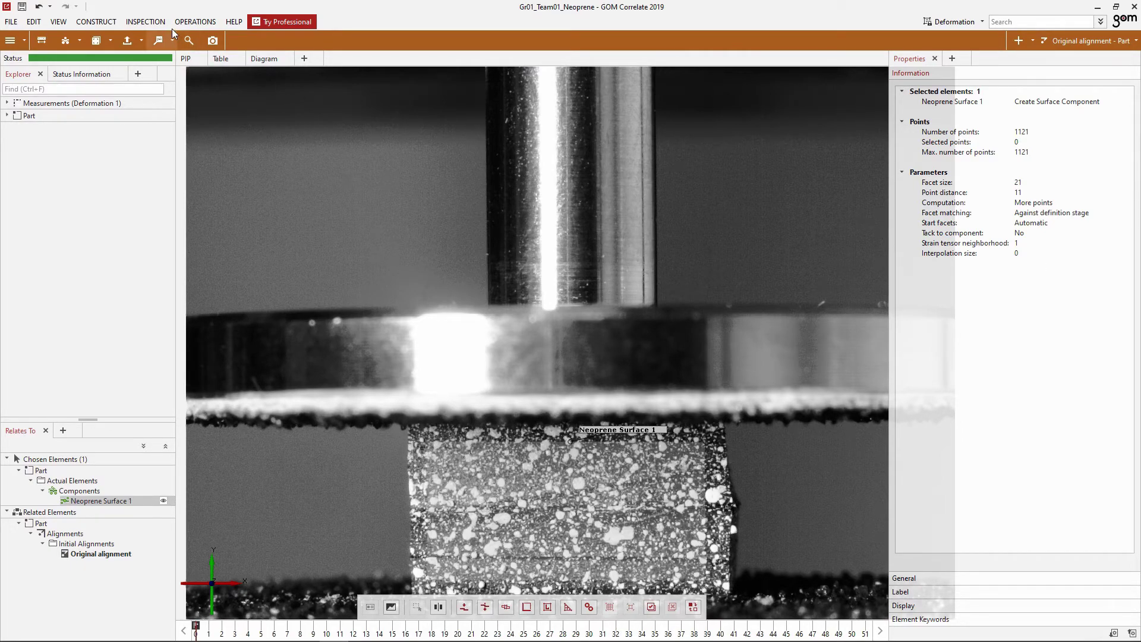
click(145, 22)
mouse_move(169, 218)
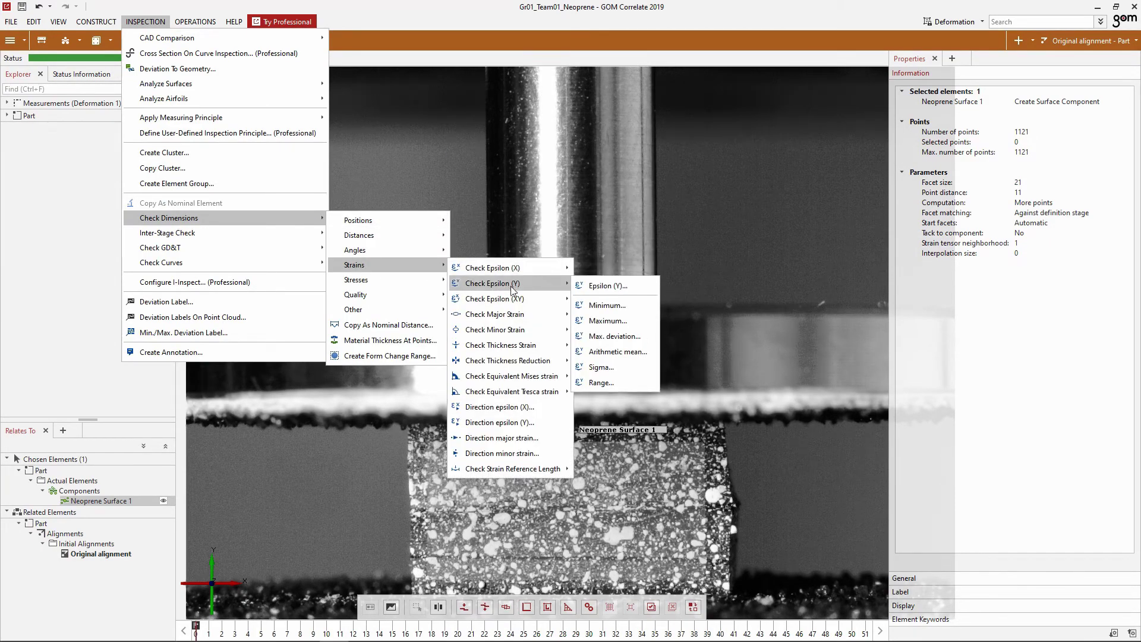
mouse_move(495, 299)
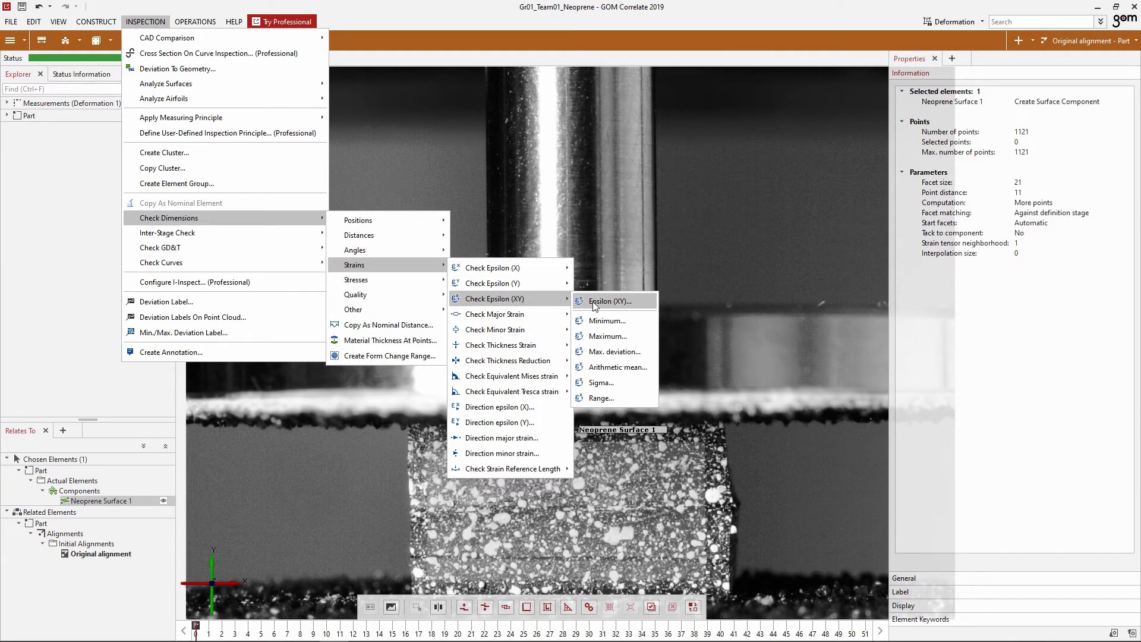
click(593, 302)
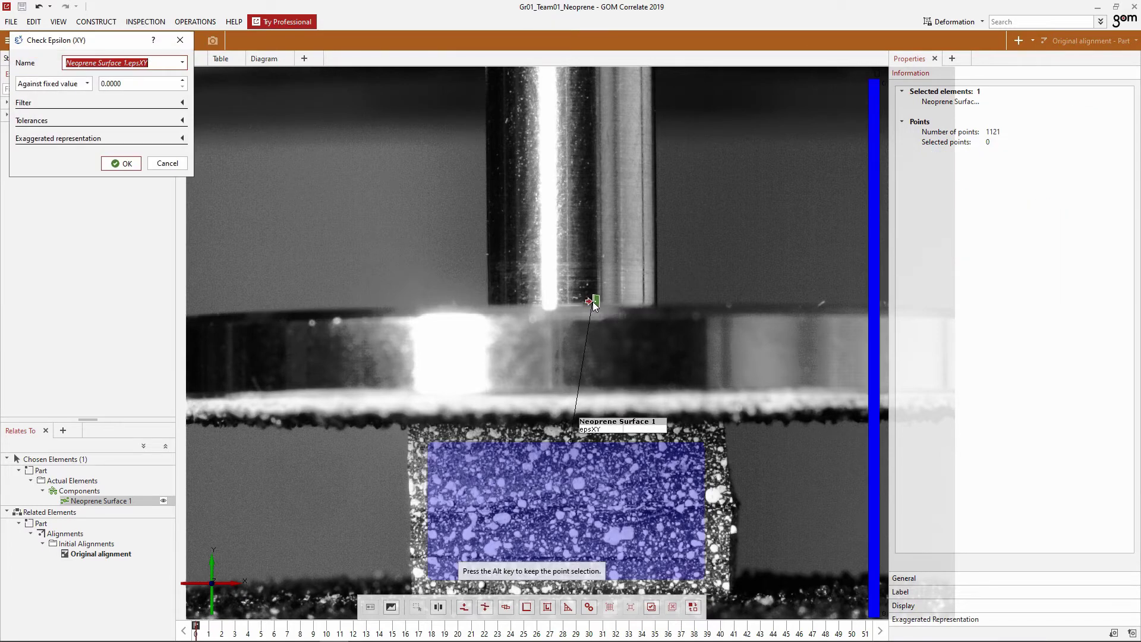
click(87, 84)
click(54, 106)
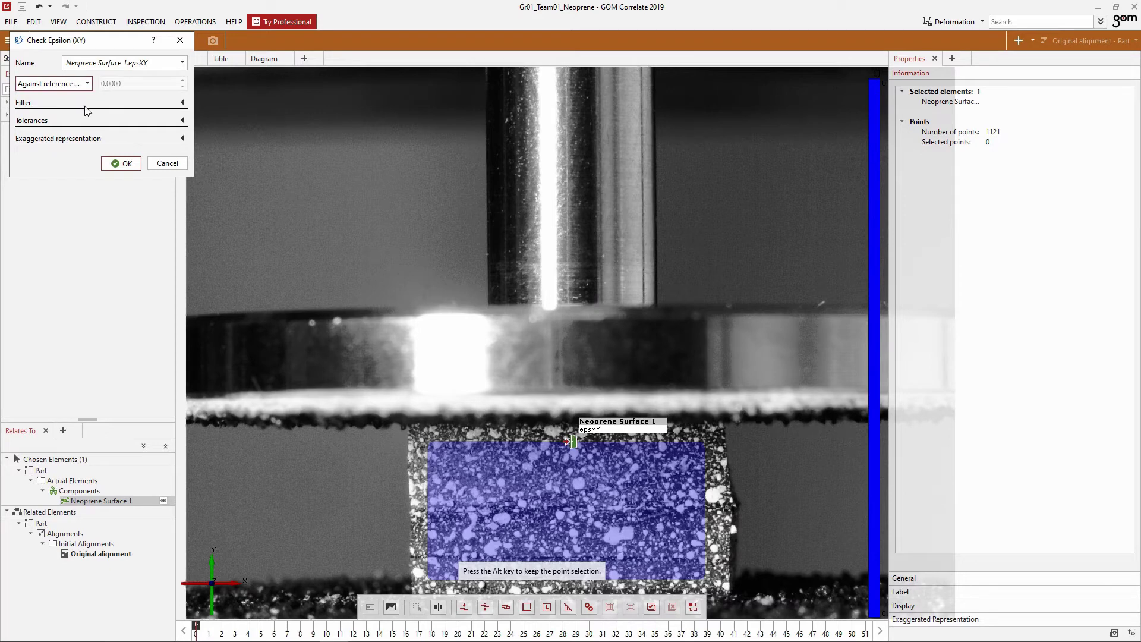
click(122, 164)
- Show the legend histogram and scale the legend over all visible stages with sigma limits
click(58, 22)
mouse_move(76, 170)
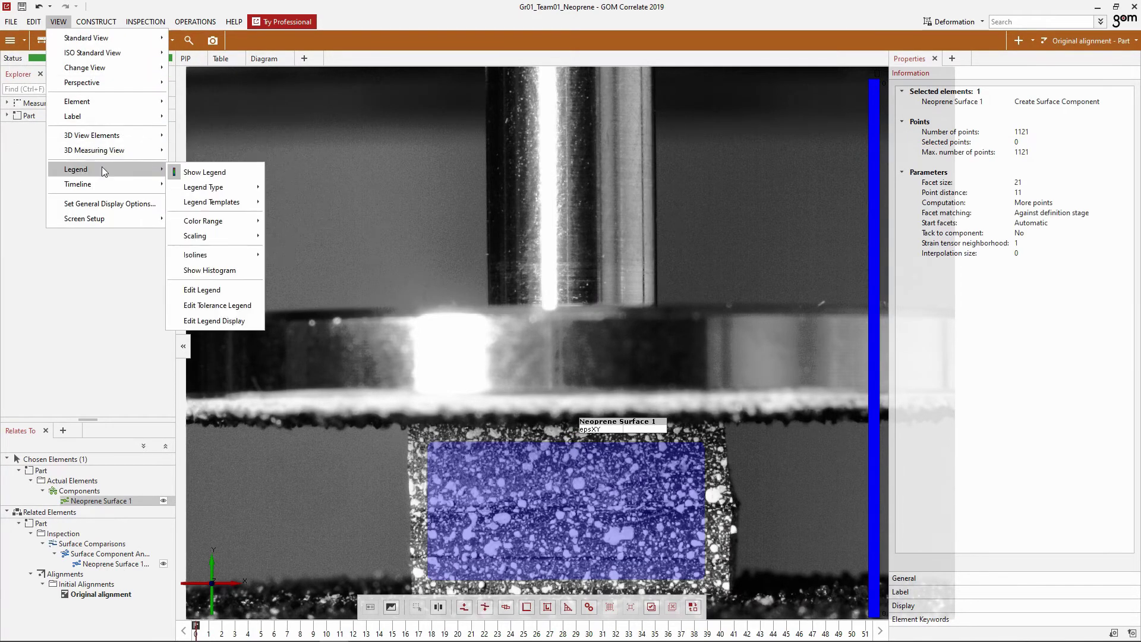
click(213, 270)
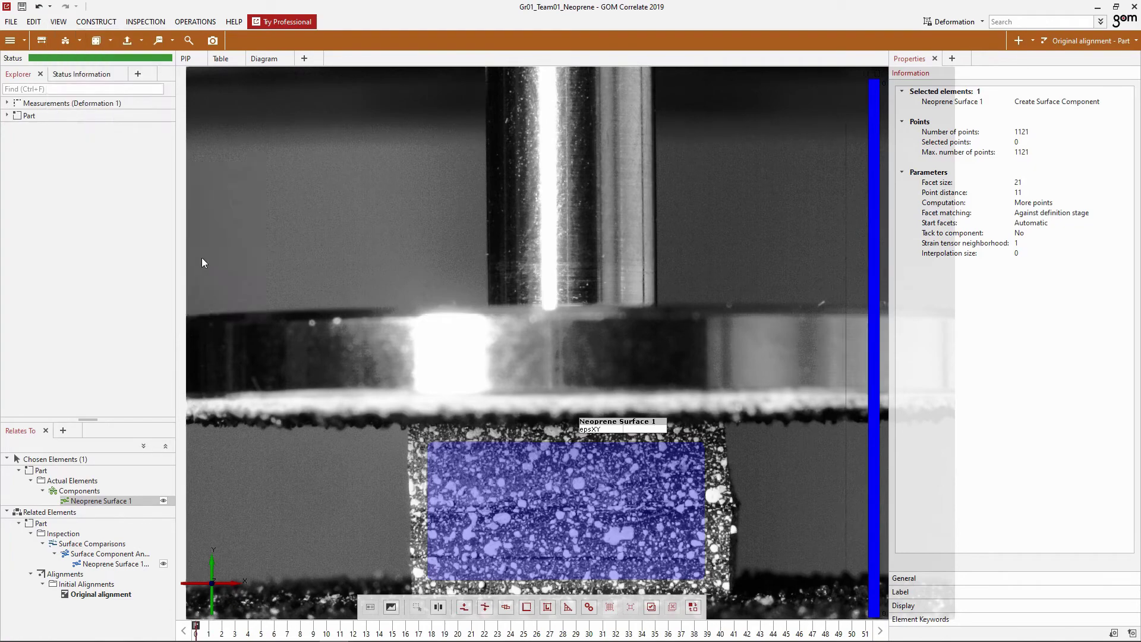
click(58, 21)
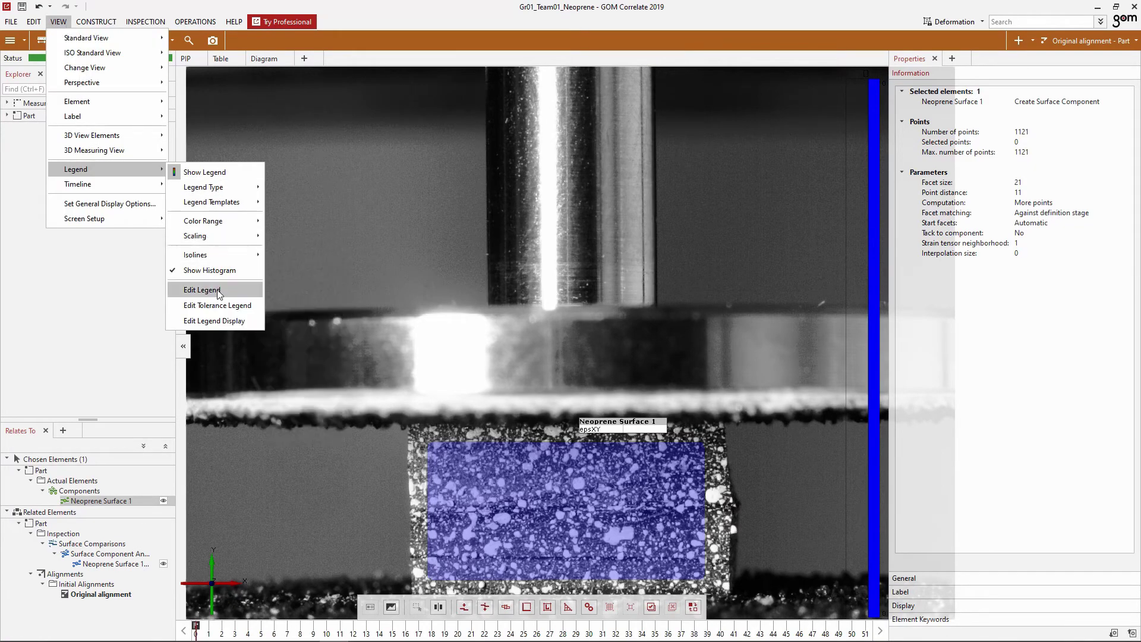
click(202, 291)
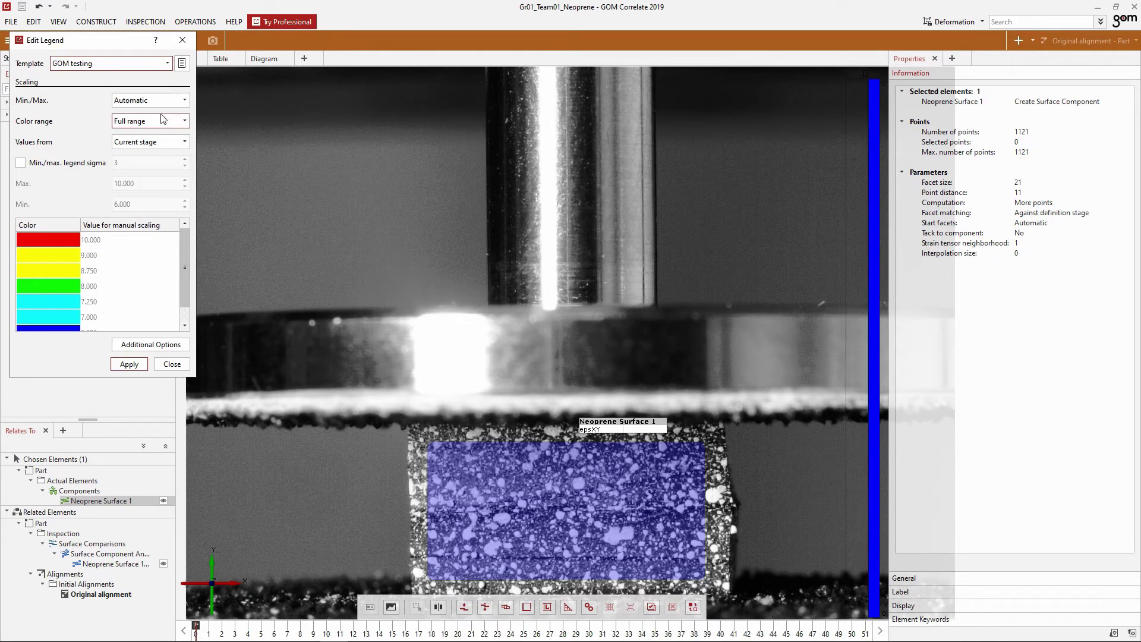
click(149, 141)
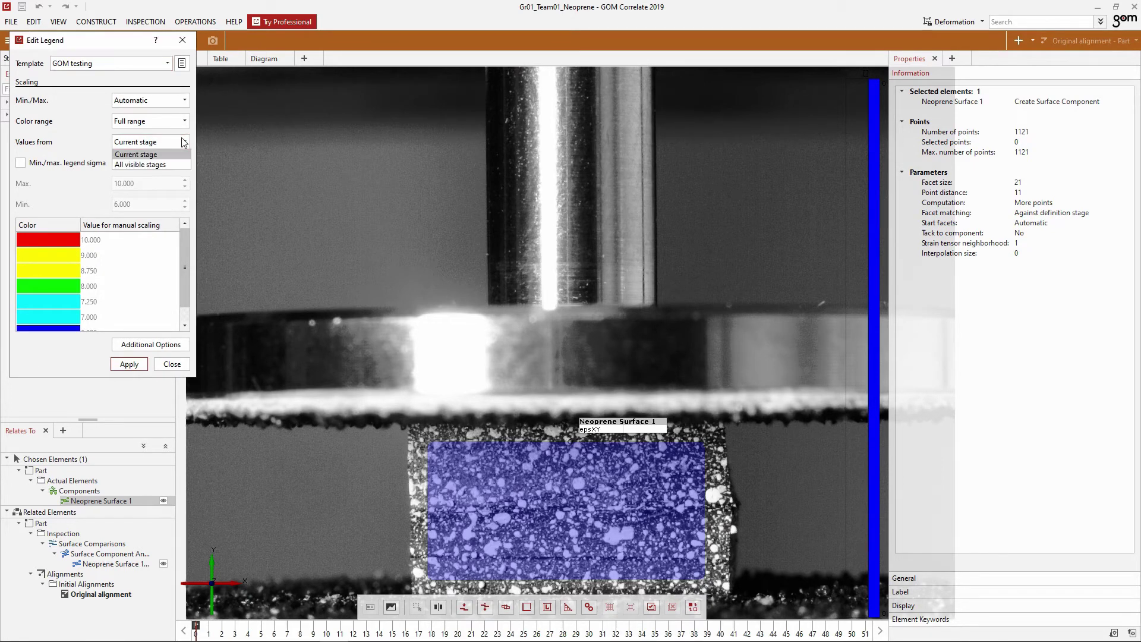
click(143, 164)
click(20, 162)
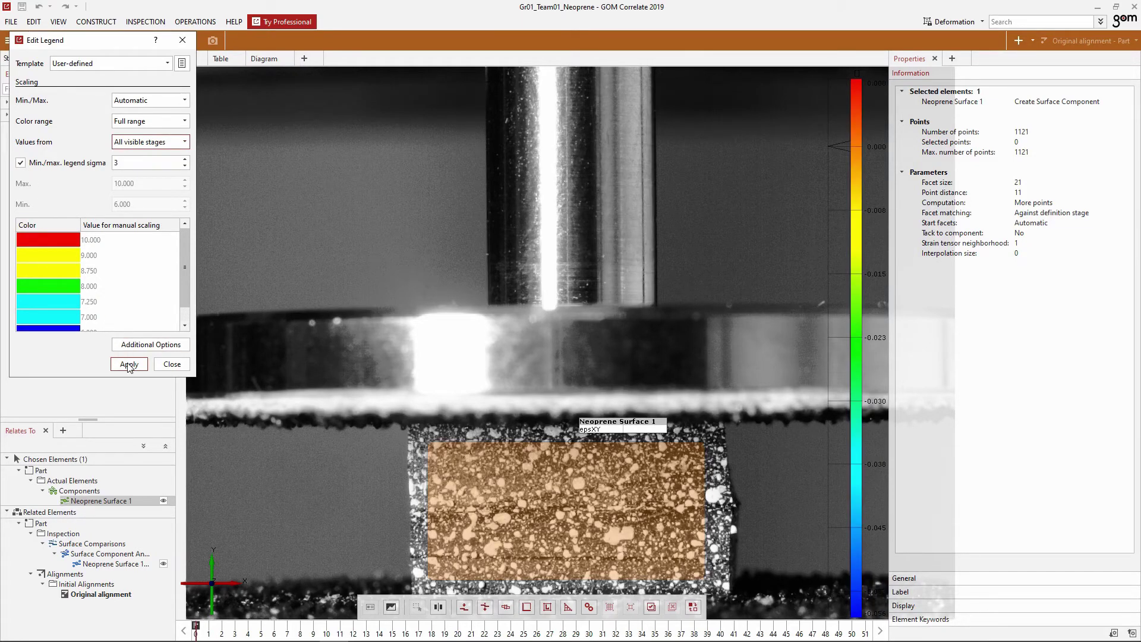
click(170, 365)
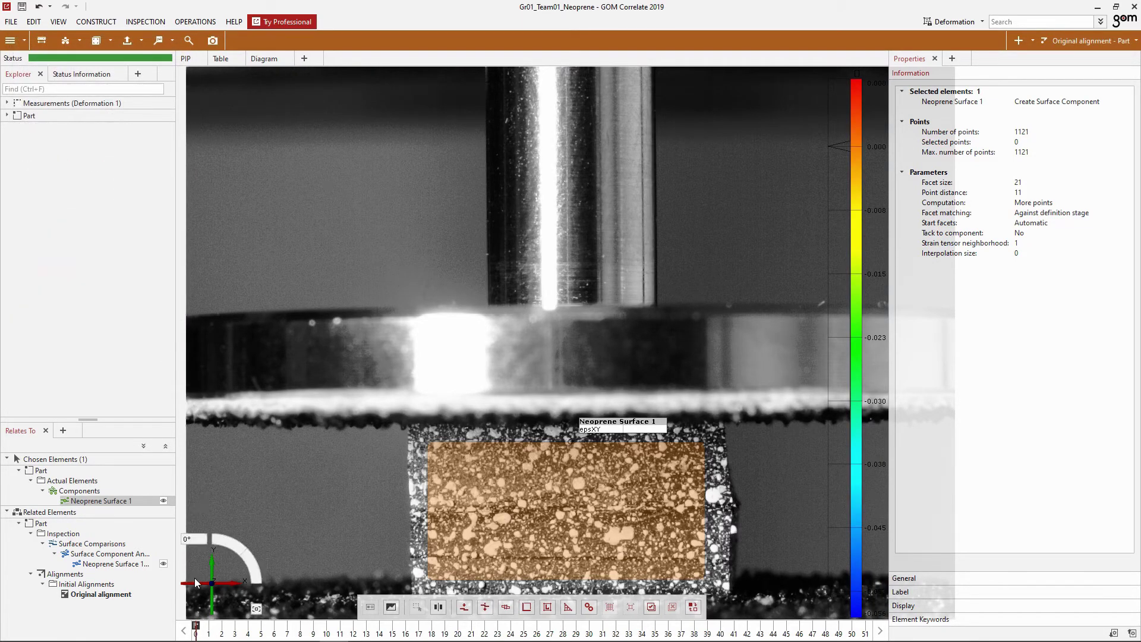
- At the final stage, select the upper band of points on the specimen surface
drag(196, 632, 869, 634)
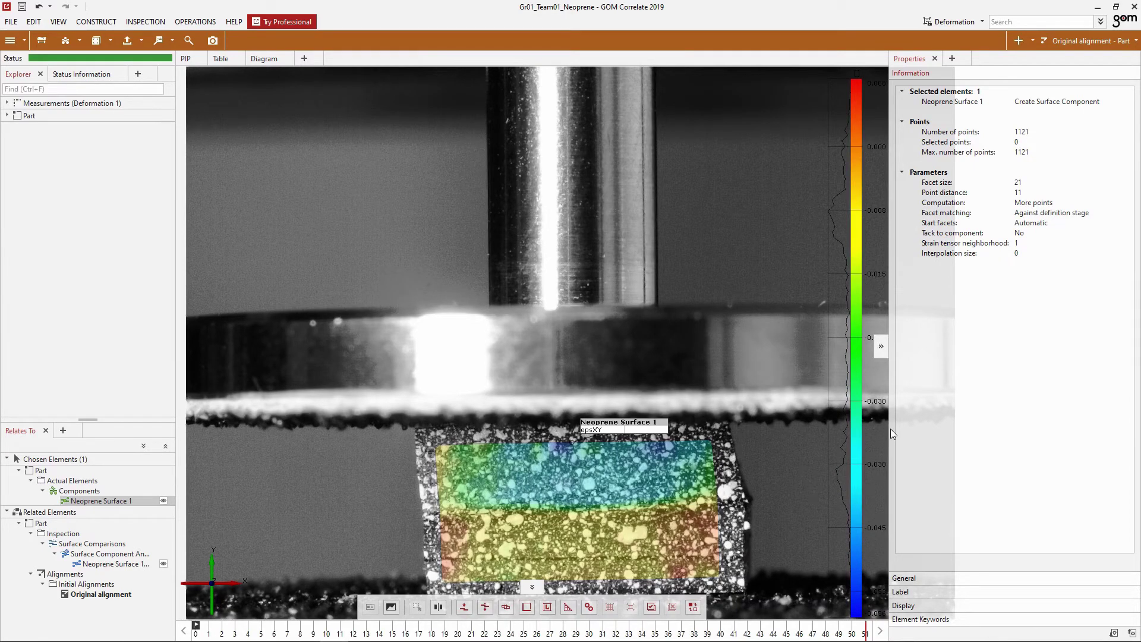
drag(891, 429, 854, 422)
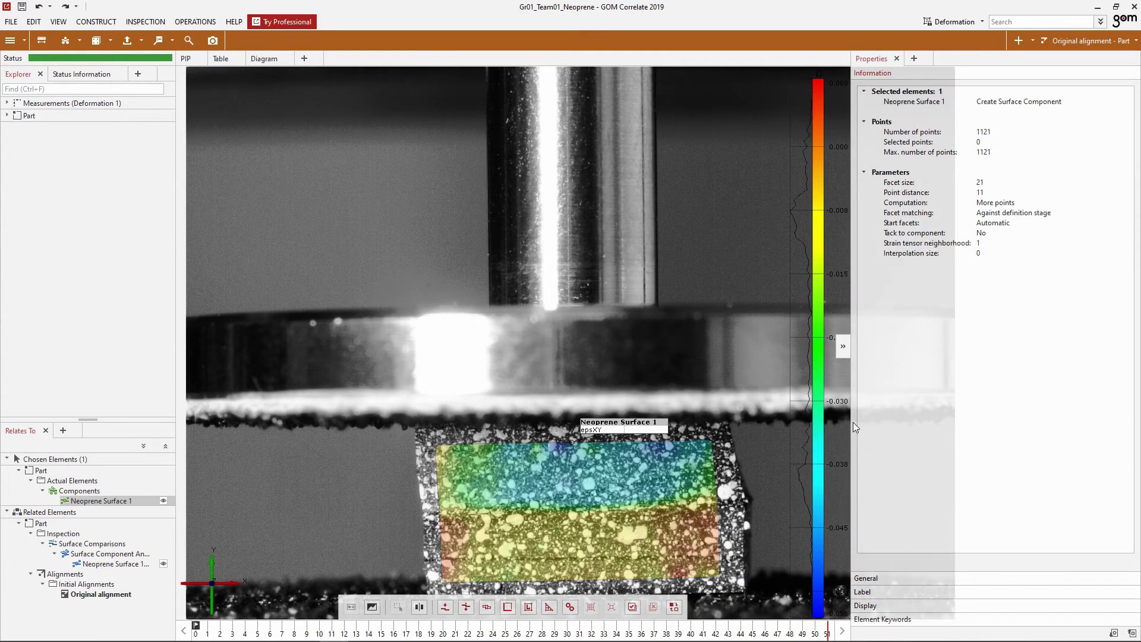
click(444, 608)
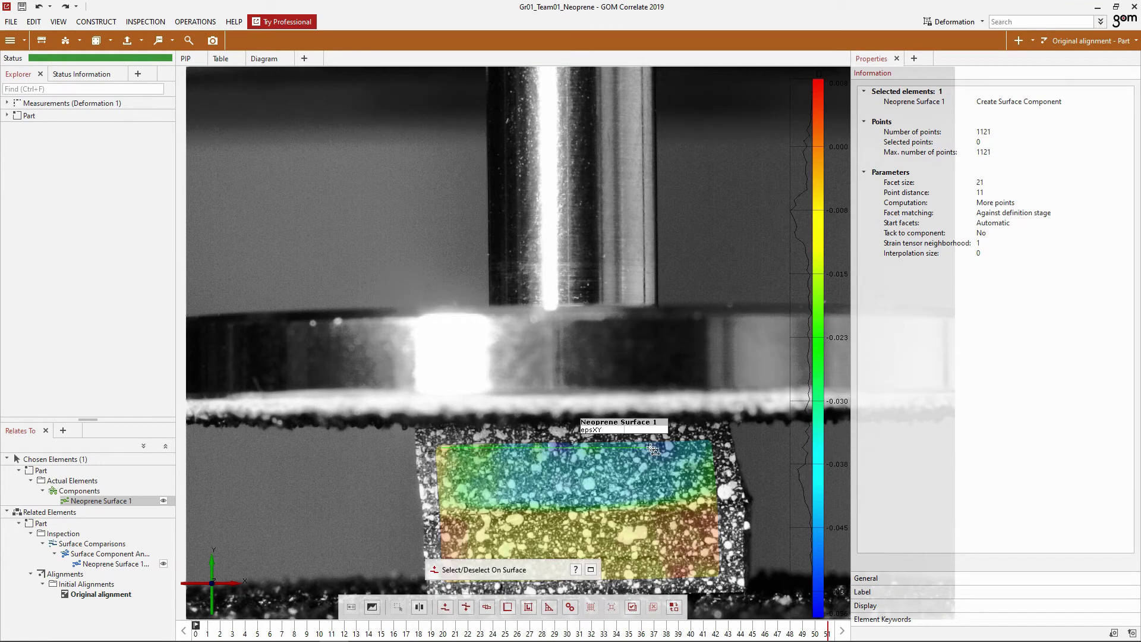
click(709, 444)
click(709, 497)
right_click(445, 494)
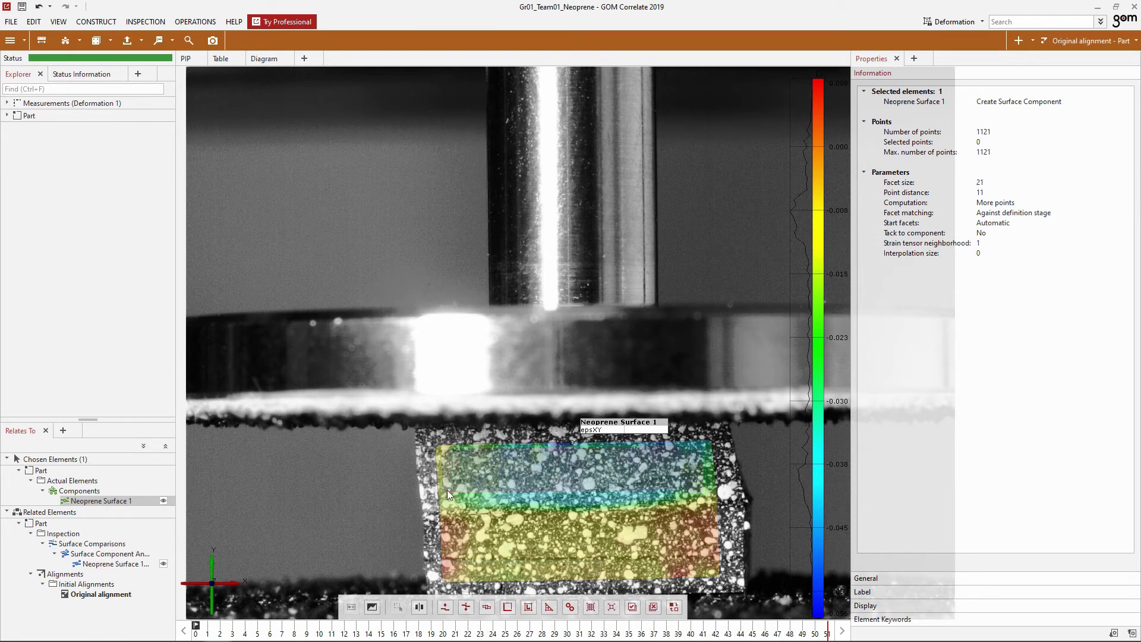
- Create a component region named Upper Layer from the selected points
click(195, 21)
mouse_move(208, 127)
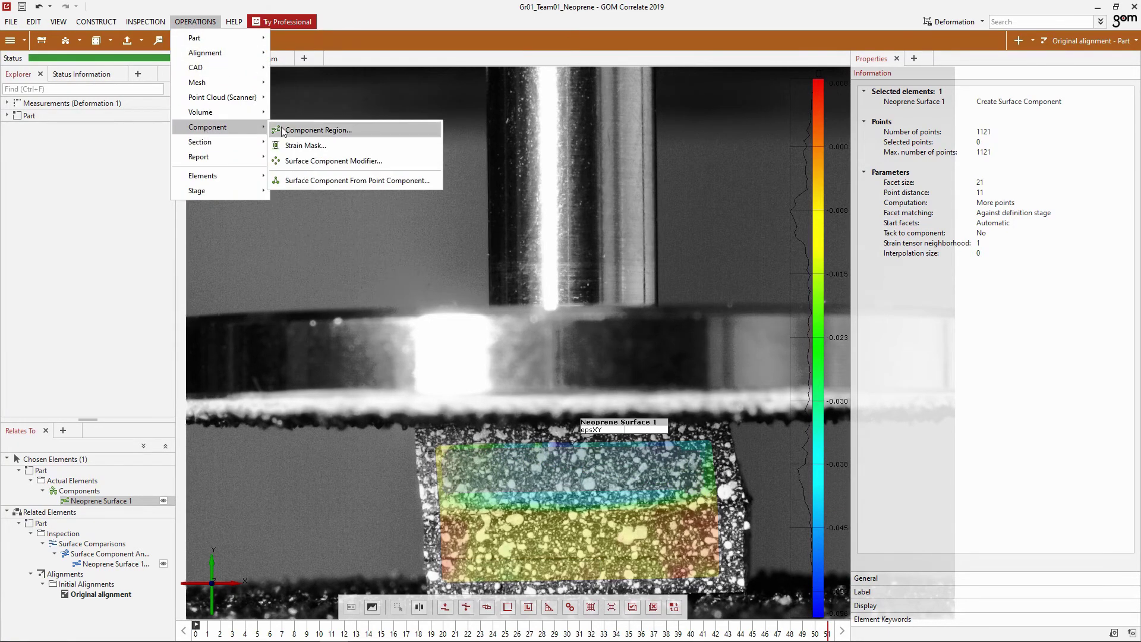
click(297, 131)
right_click(297, 132)
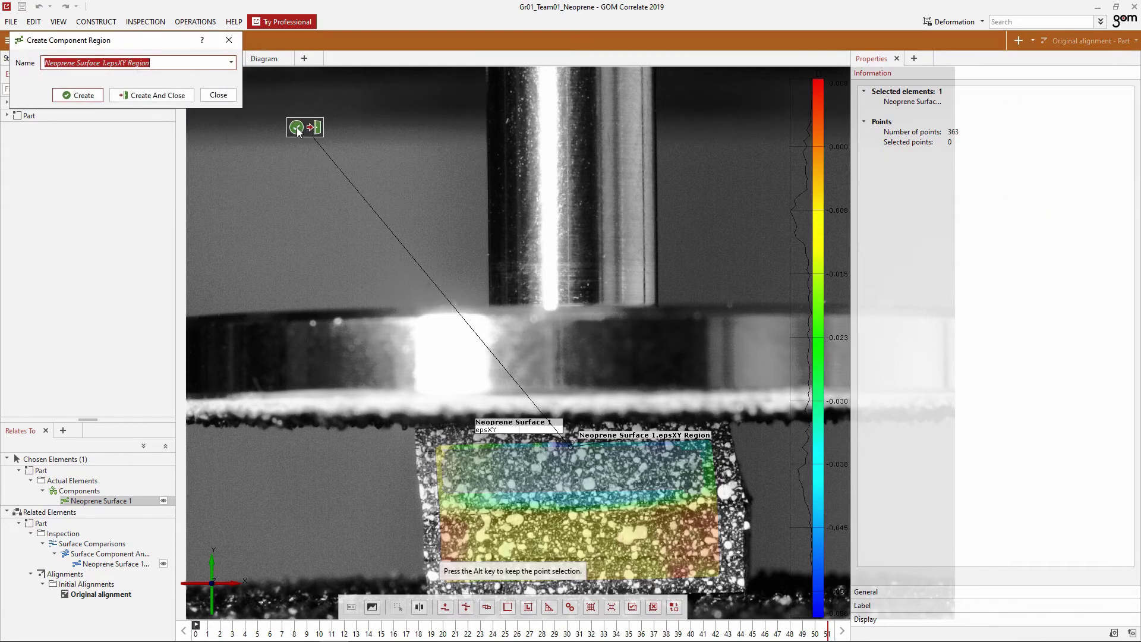
text(Upper Layer)
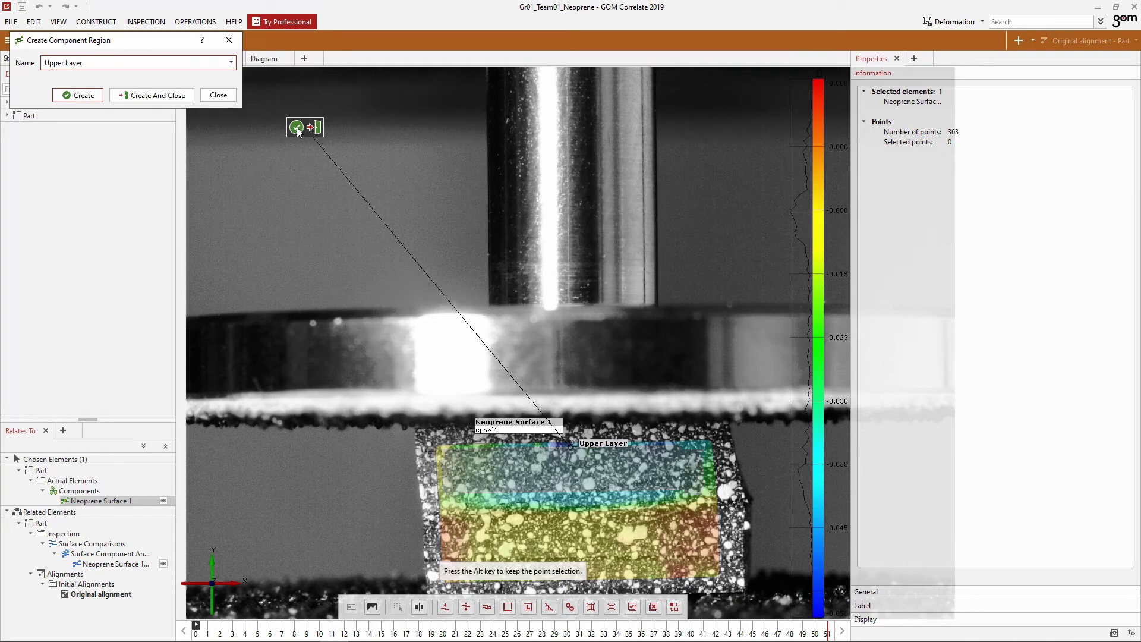
click(181, 97)
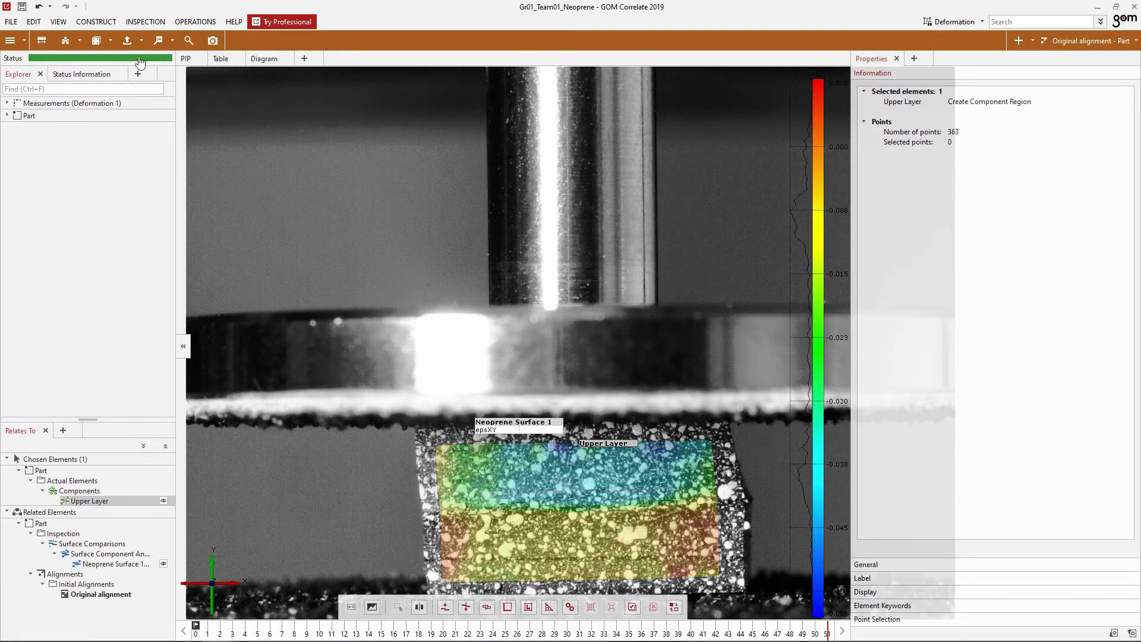
- Add an arithmetic mean epsXY check against reference for Upper Layer, reading -0.034
click(143, 24)
mouse_move(169, 218)
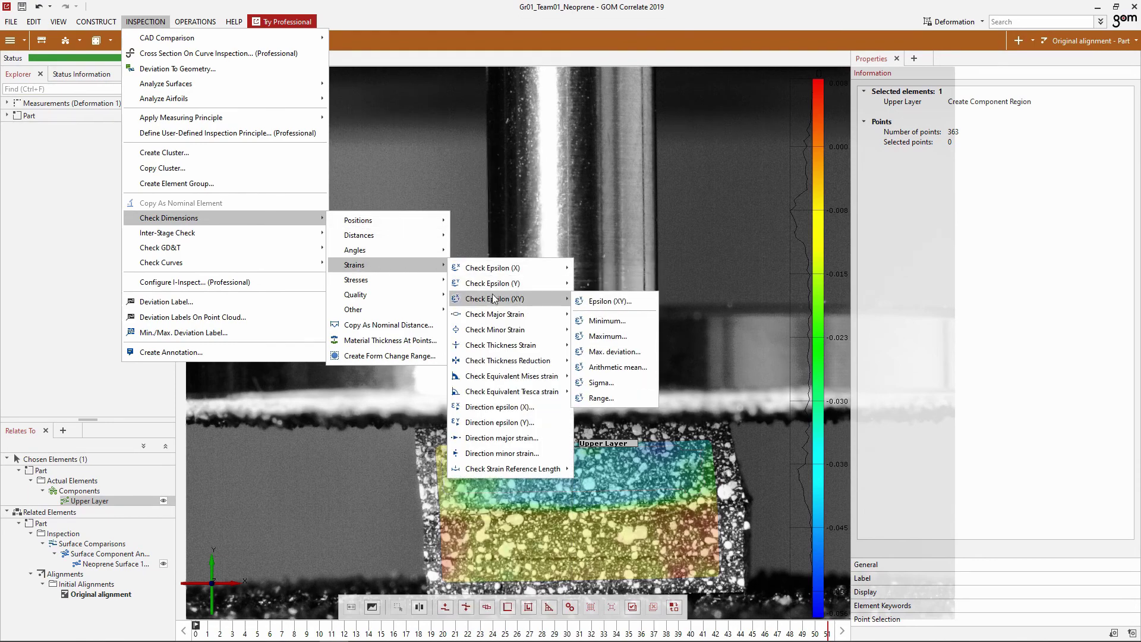
mouse_move(386, 265)
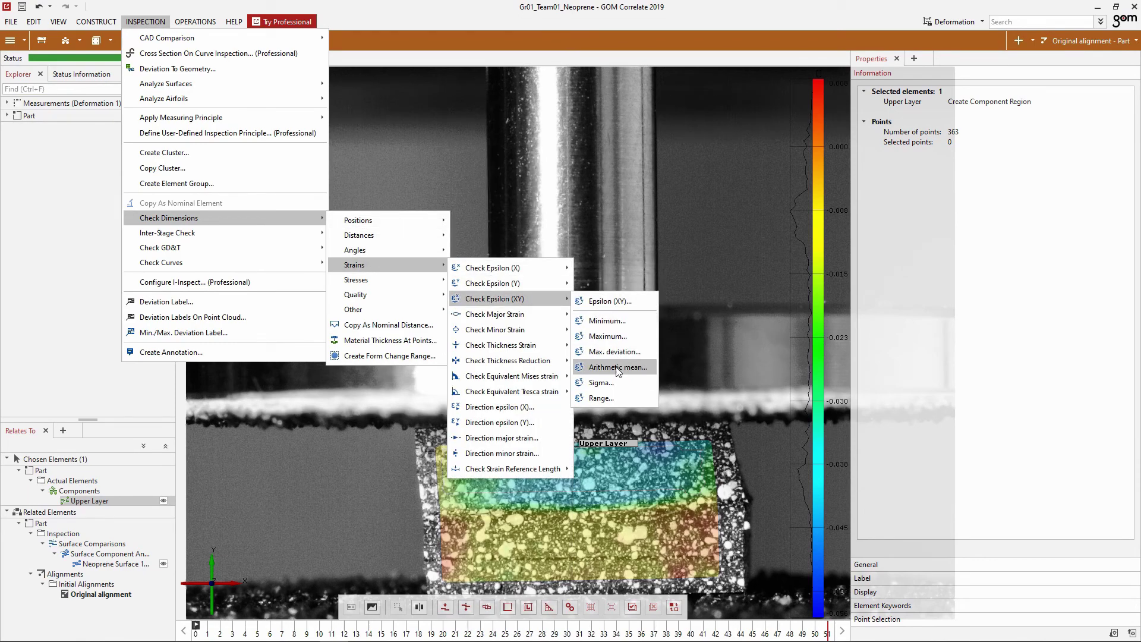
click(616, 368)
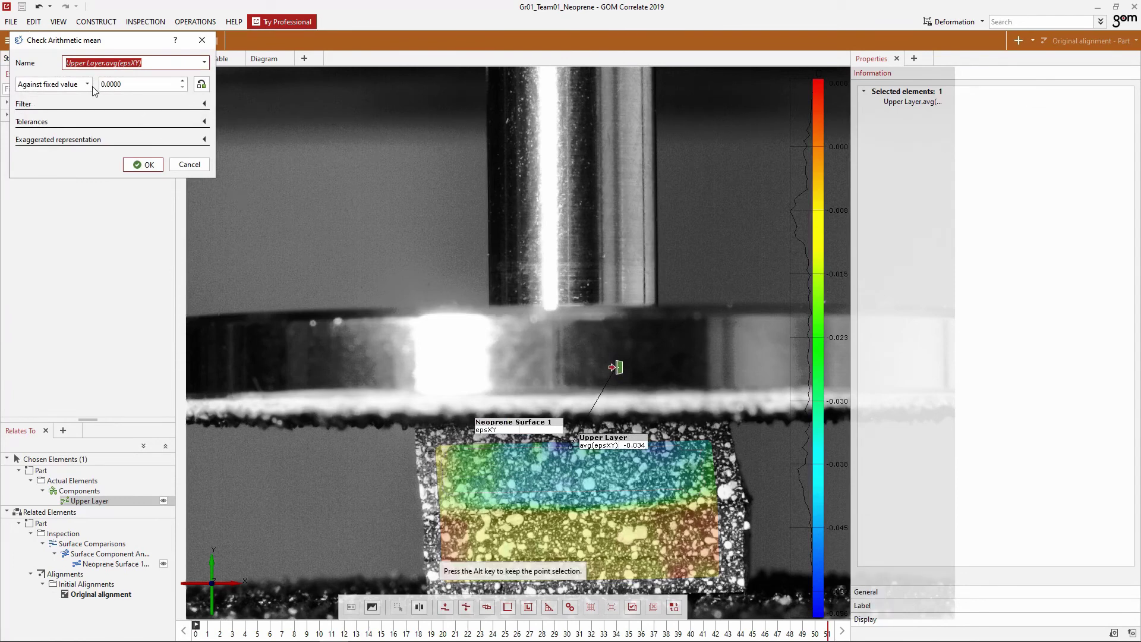
click(53, 84)
click(56, 108)
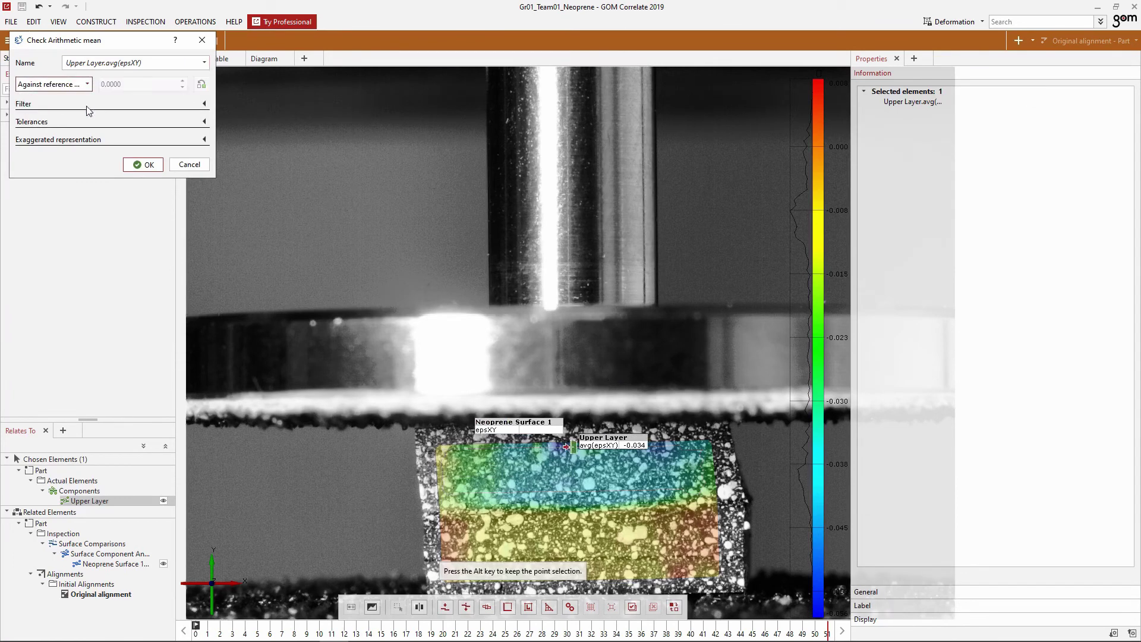
click(142, 164)
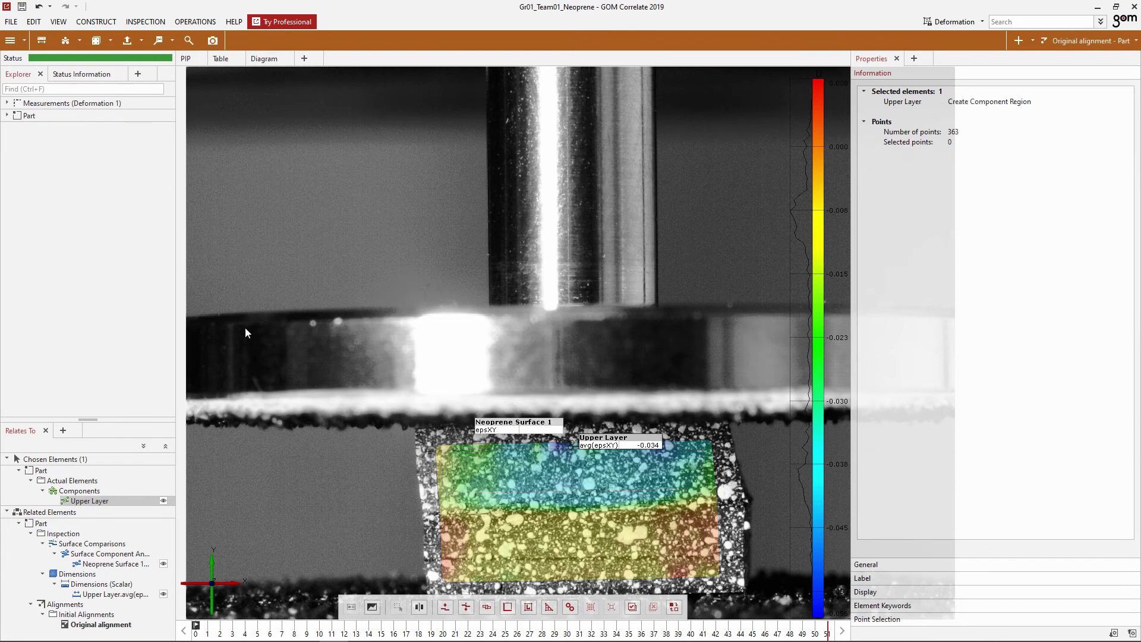
click(445, 608)
- Outline the lower band of points and turn it into a component region named 'Lower Layer'
click(446, 521)
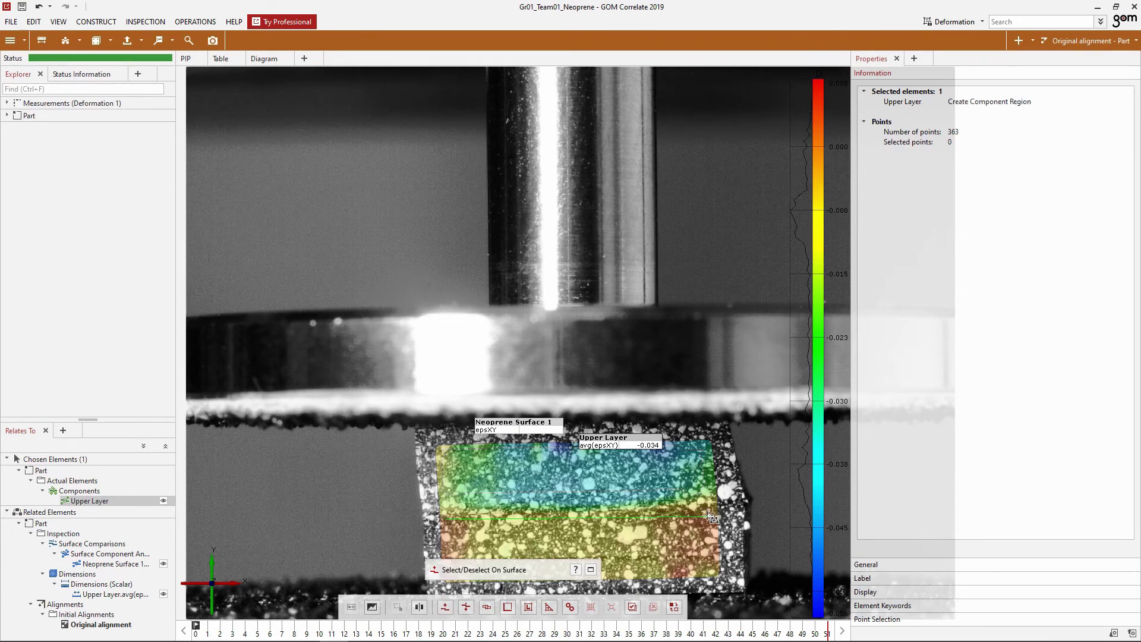
click(714, 516)
click(694, 559)
right_click(448, 560)
click(144, 22)
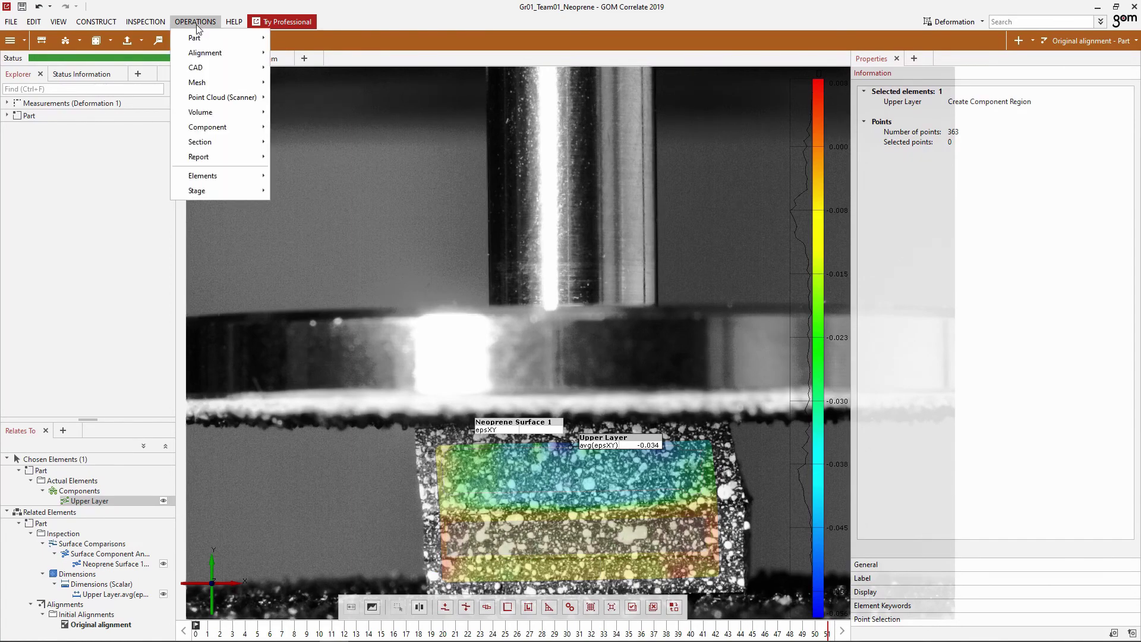
click(294, 51)
text(Lower Layer)
click(157, 95)
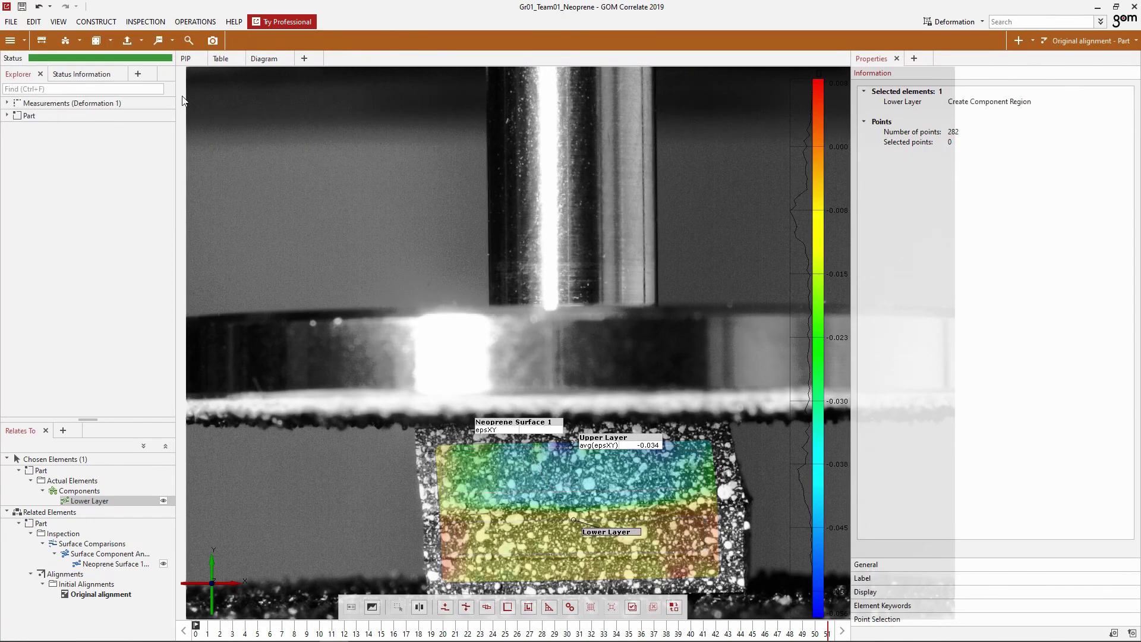
- Add an arithmetic-mean epsXY check for Lower Layer, reading -0.007
click(145, 22)
click(616, 351)
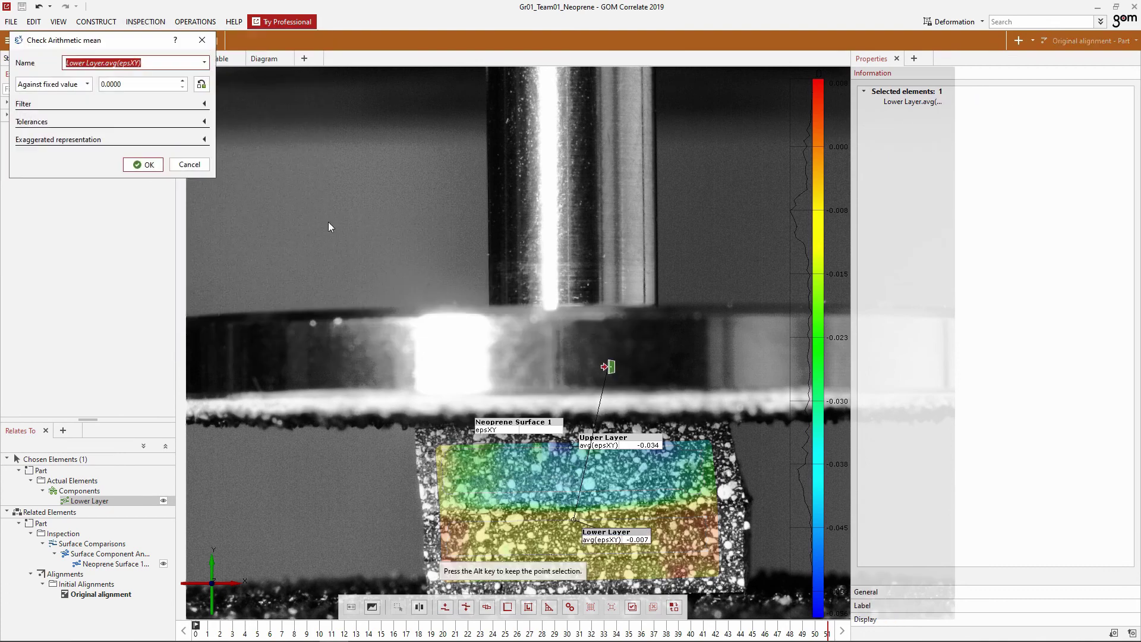
click(143, 163)
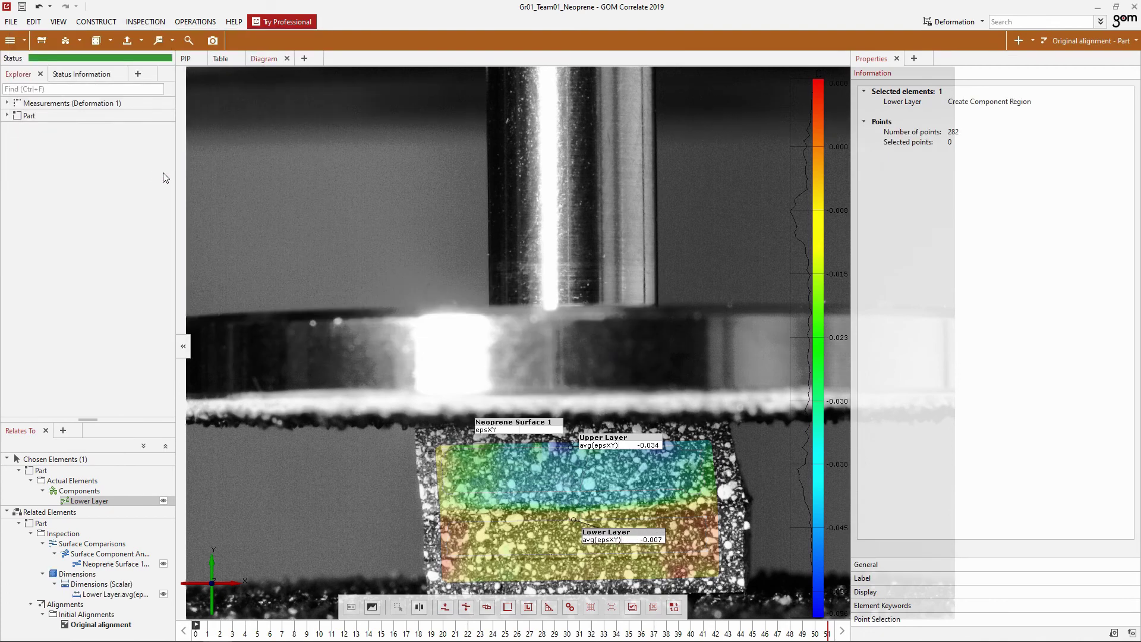
- Show the Lower and Upper Layer mean epsXY curves with a legend, grouping same-unit inspections
click(259, 61)
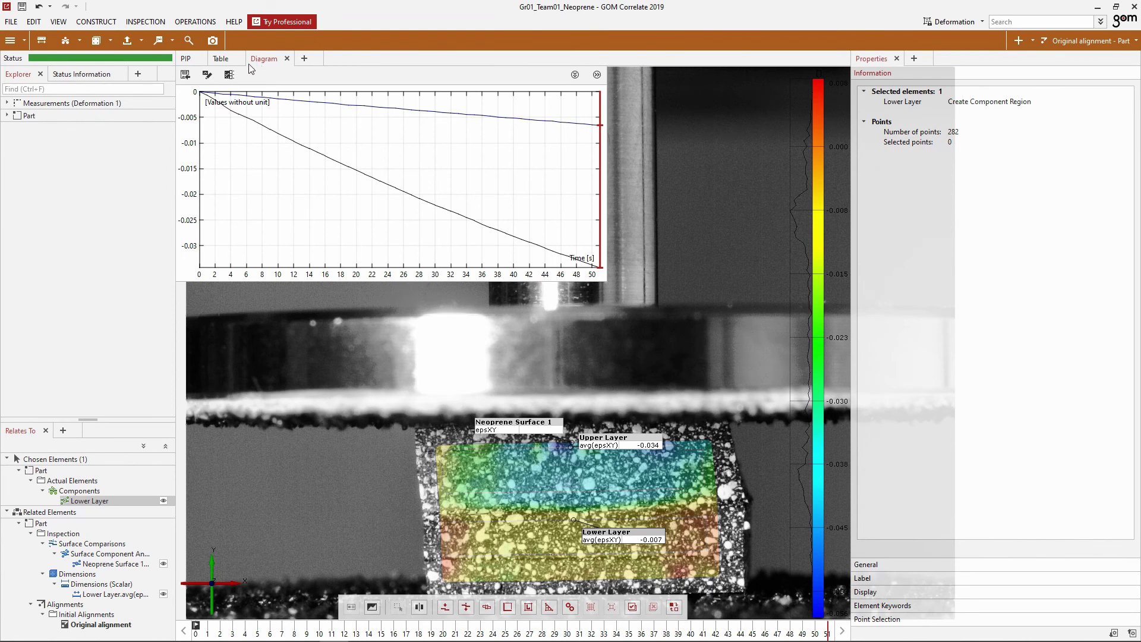
click(230, 75)
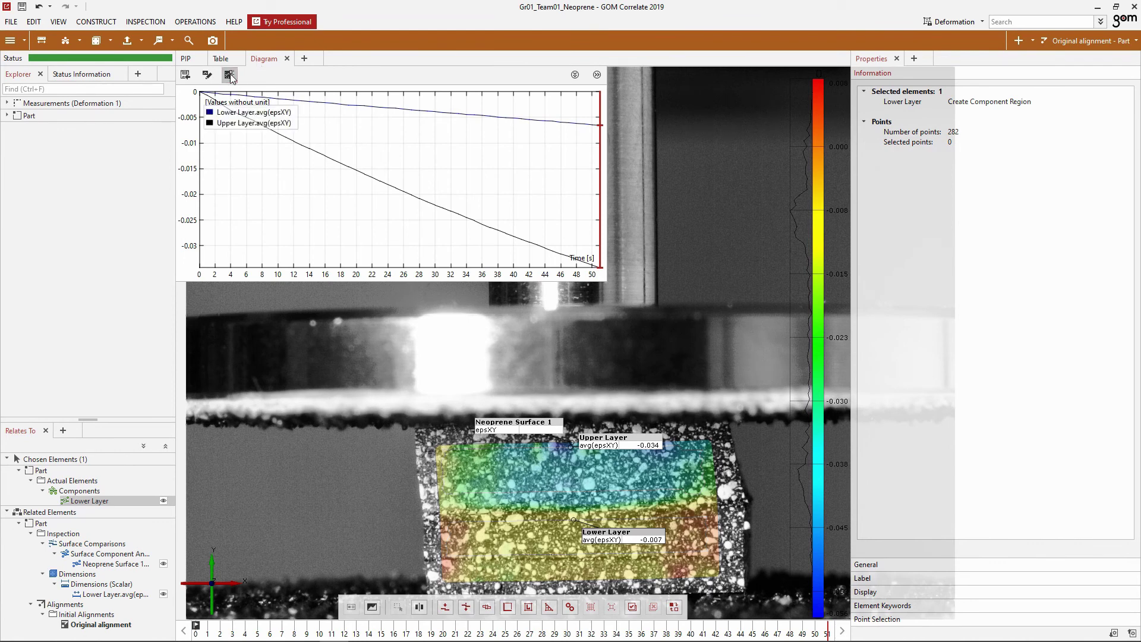
click(230, 74)
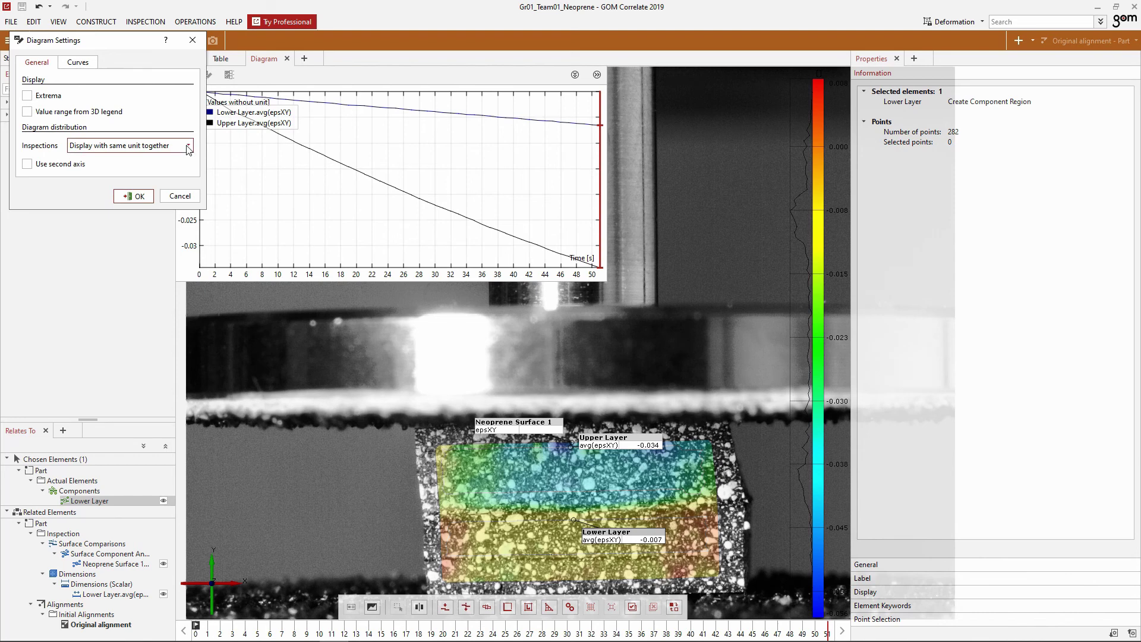
click(187, 145)
click(183, 156)
click(139, 197)
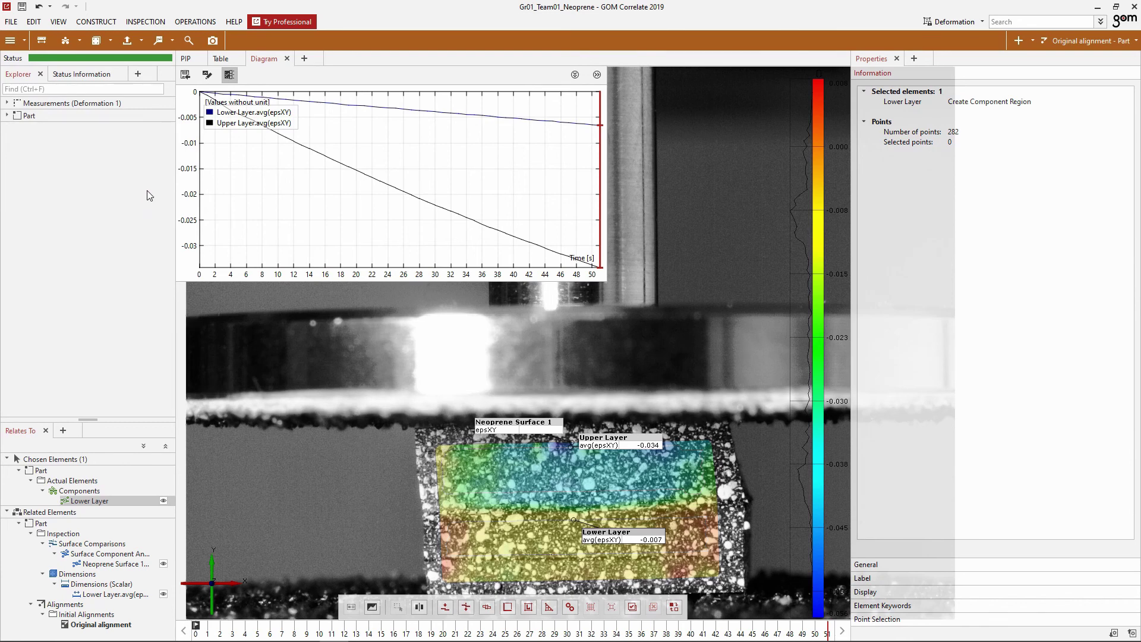
- Export the diagram contents to Gr01_Team01_Neoprene.csv in Documents
click(185, 75)
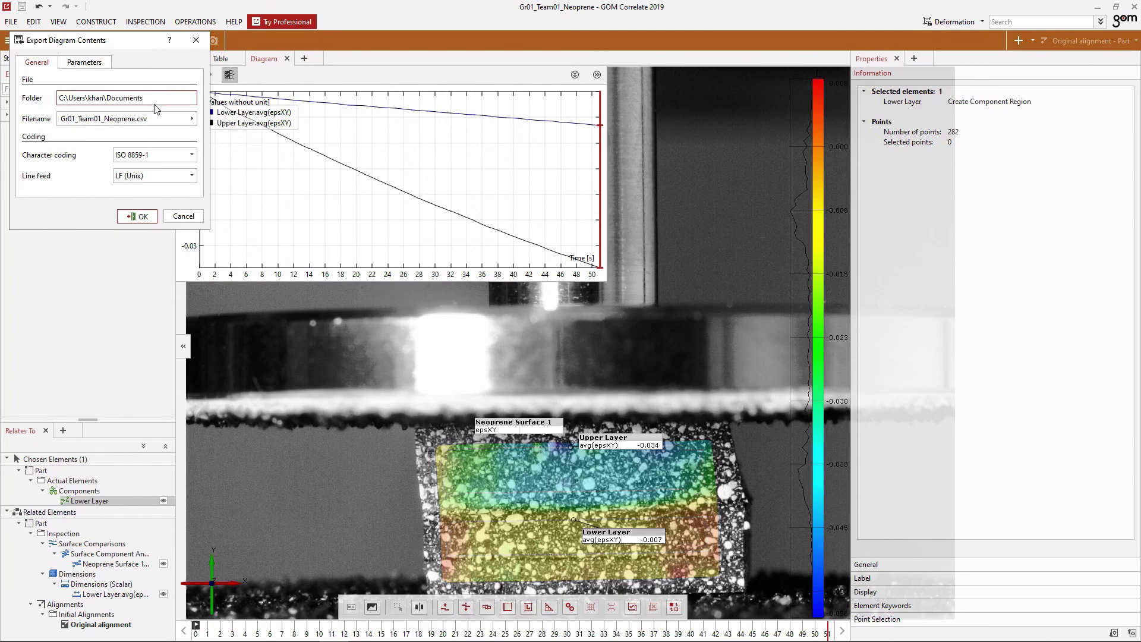
click(142, 119)
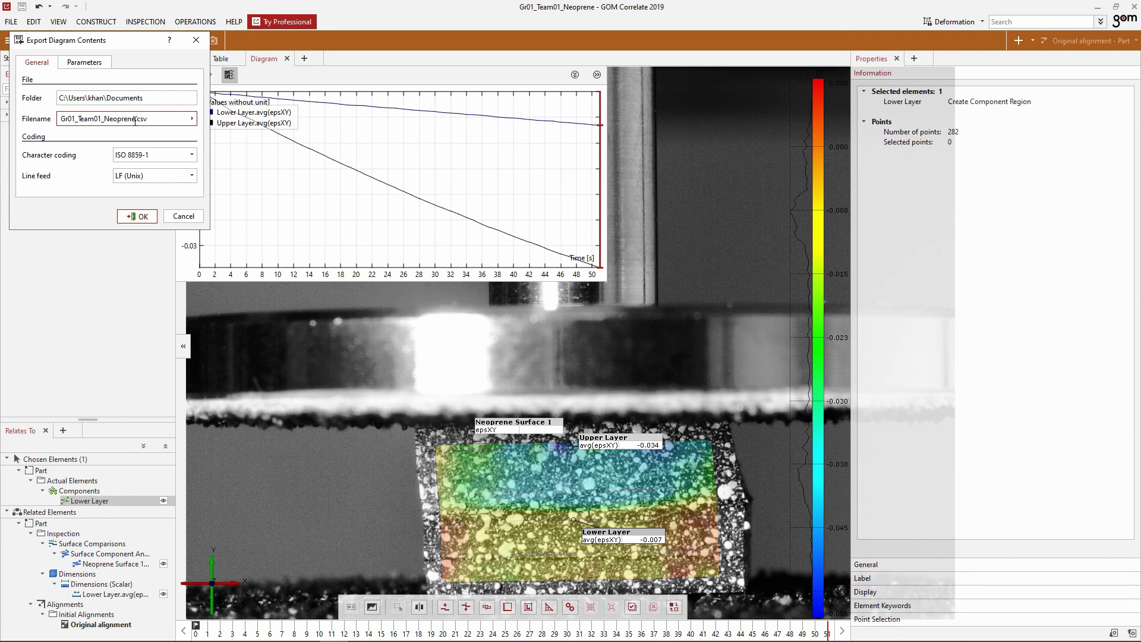
drag(143, 120, 150, 120)
click(139, 216)
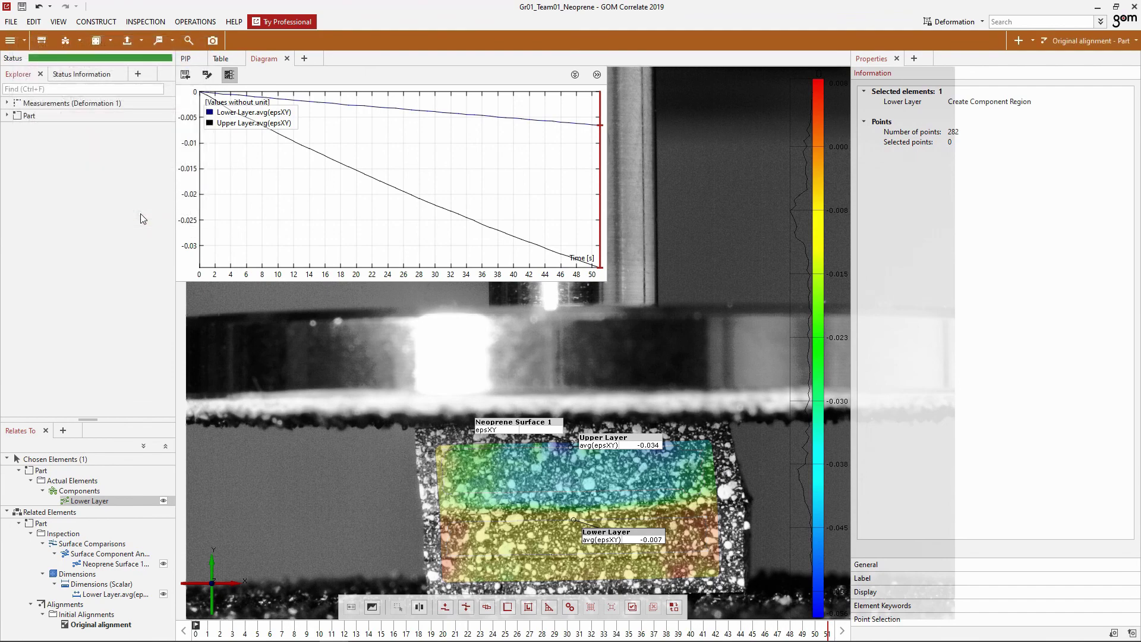